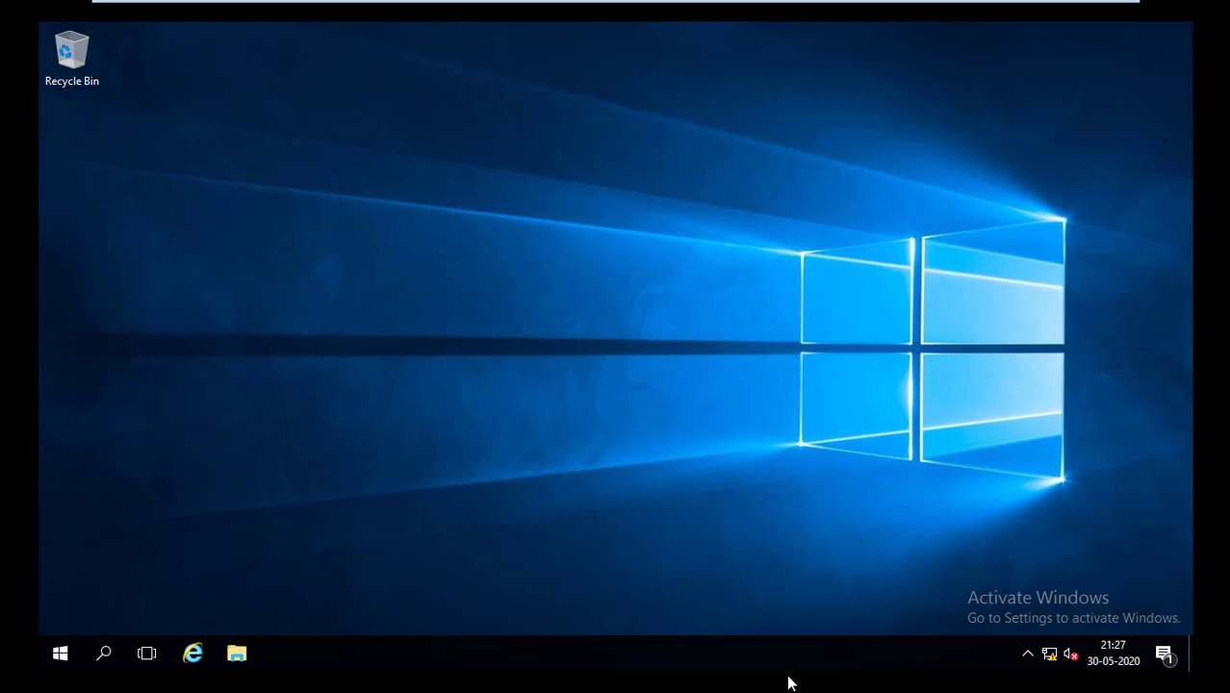
key(super+r)
mouse_move(788, 678)
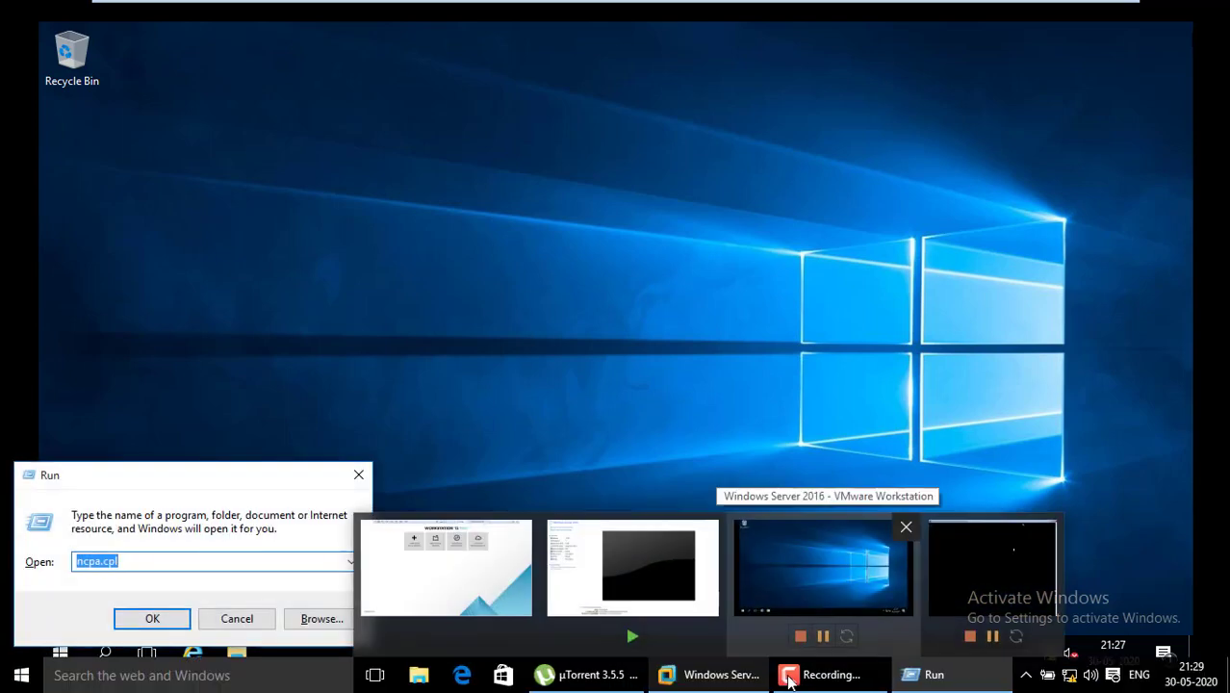
key(Escape)
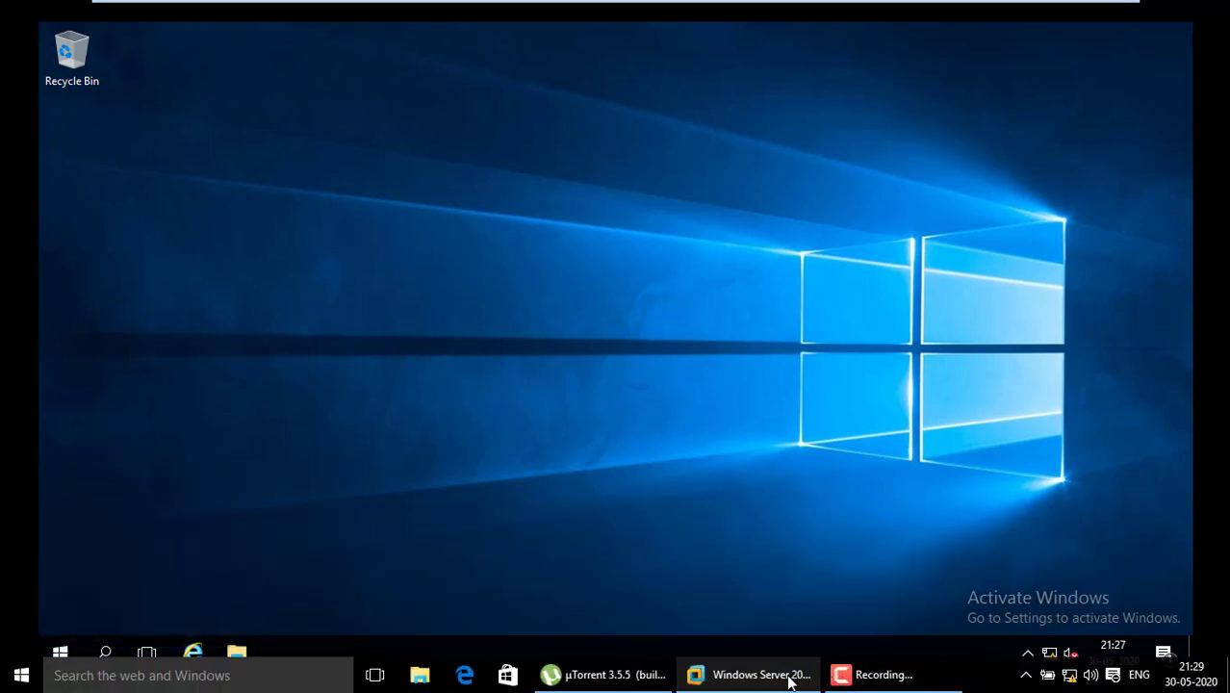
click(492, 378)
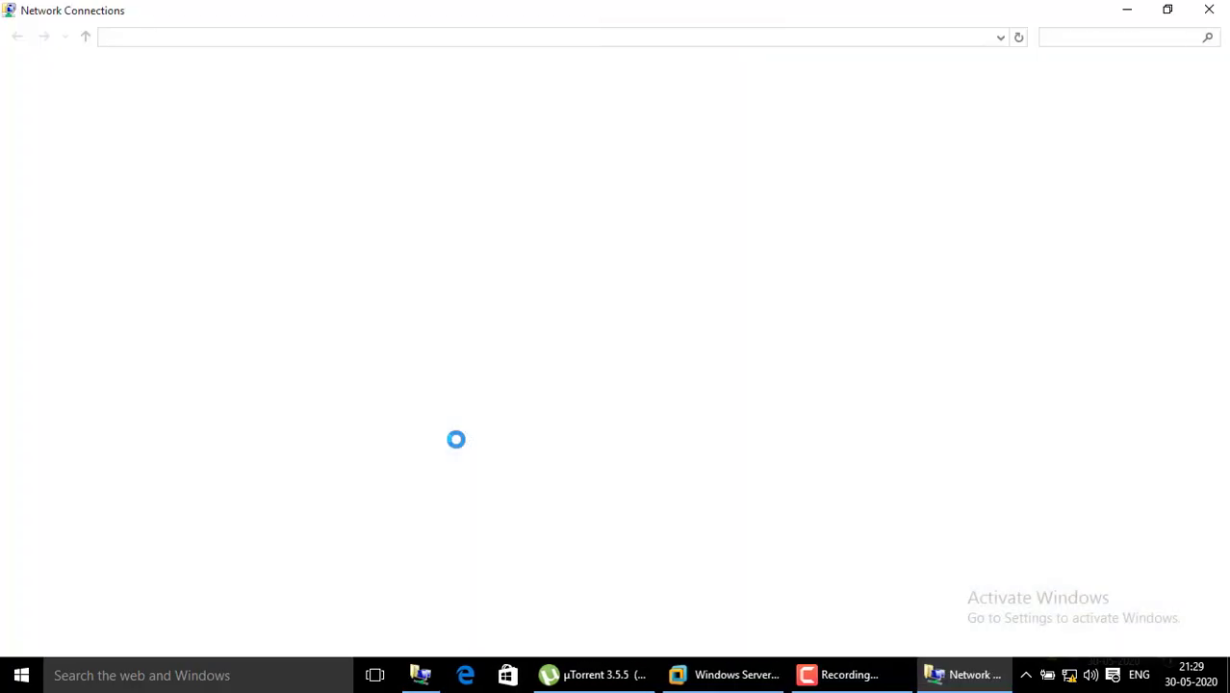
click(1196, 8)
- Run ncpa.cpl inside the Windows Server 2016 virtual machine to check its network adapters, and close the window
click(915, 242)
key(super+r)
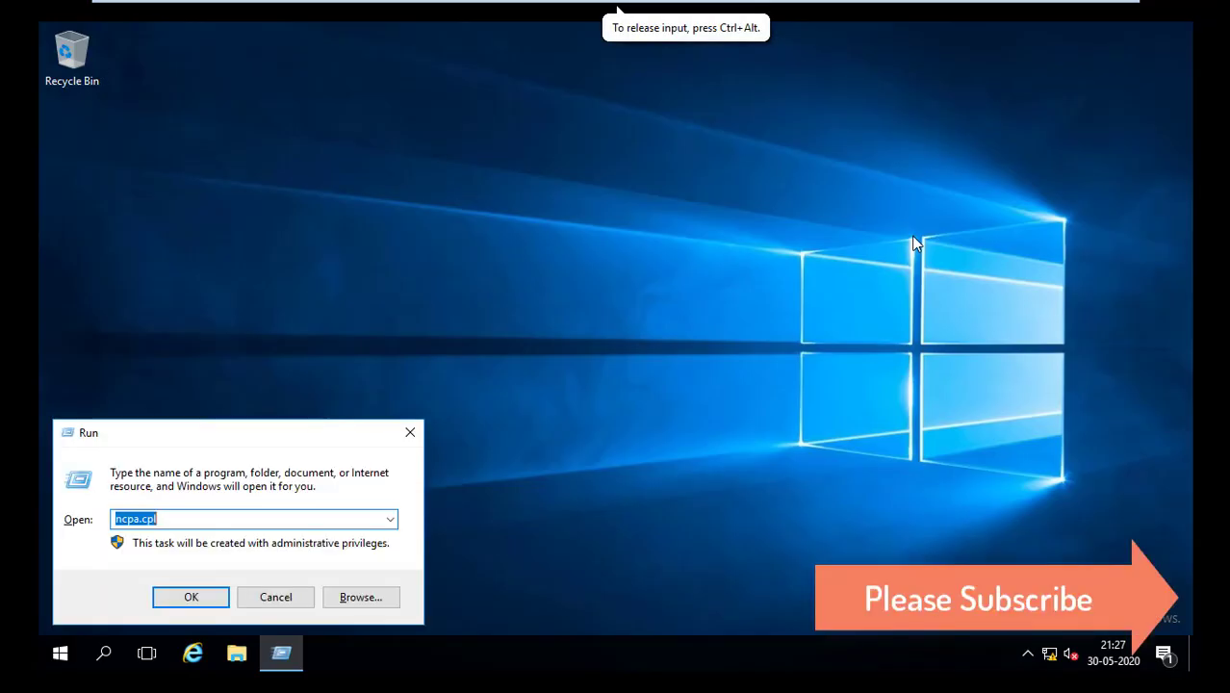
key(Return)
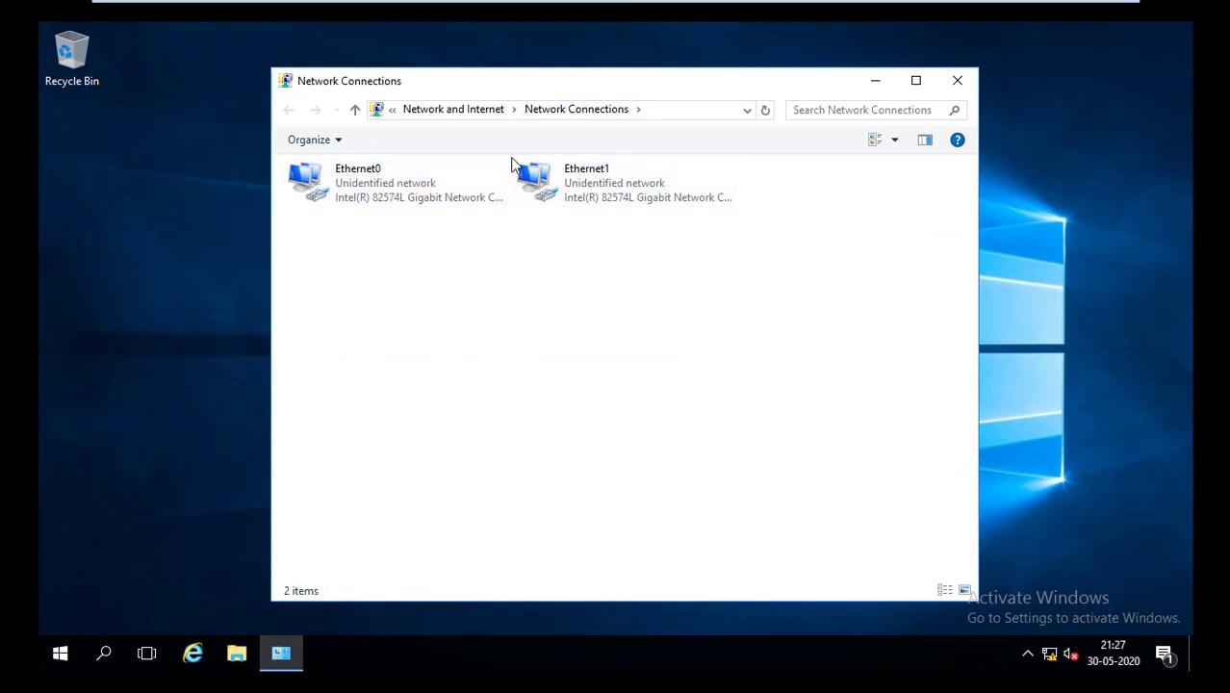
click(959, 81)
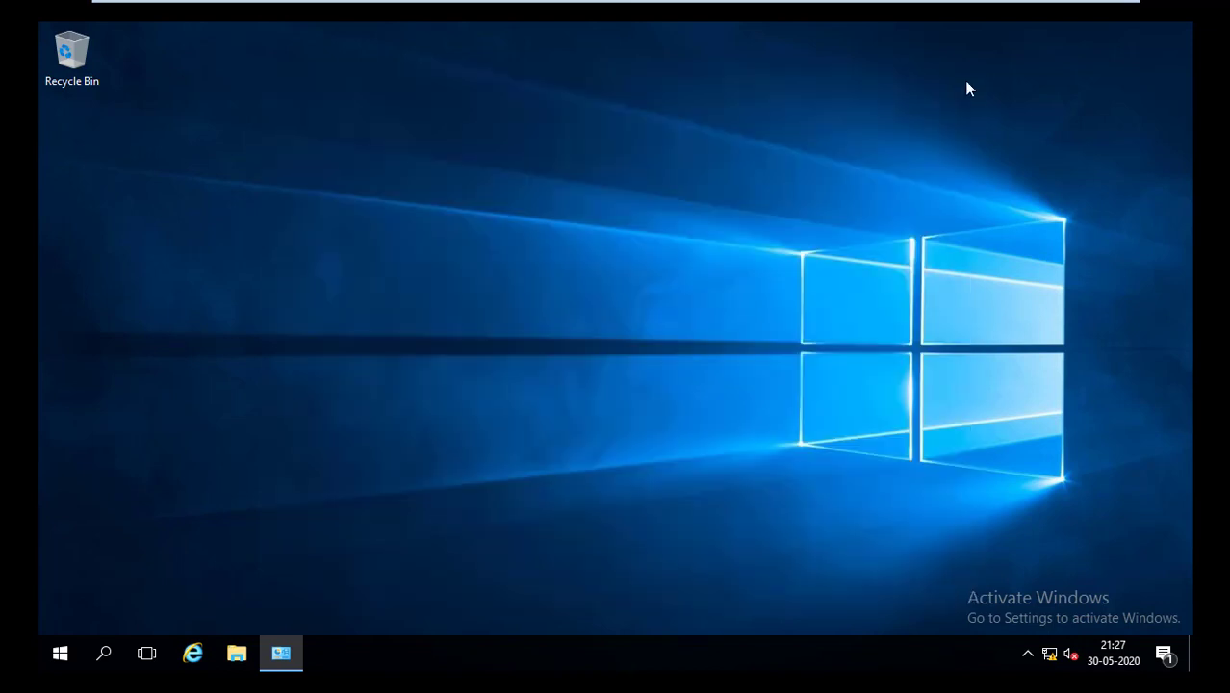
right_click(488, 176)
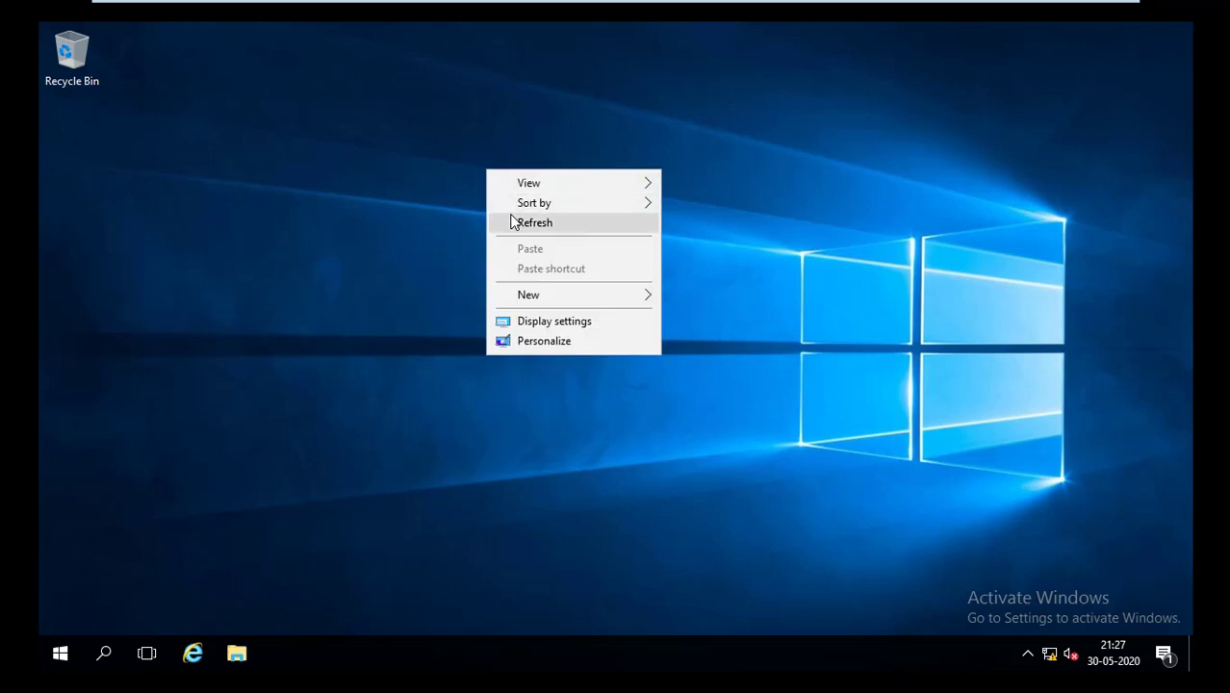
click(513, 223)
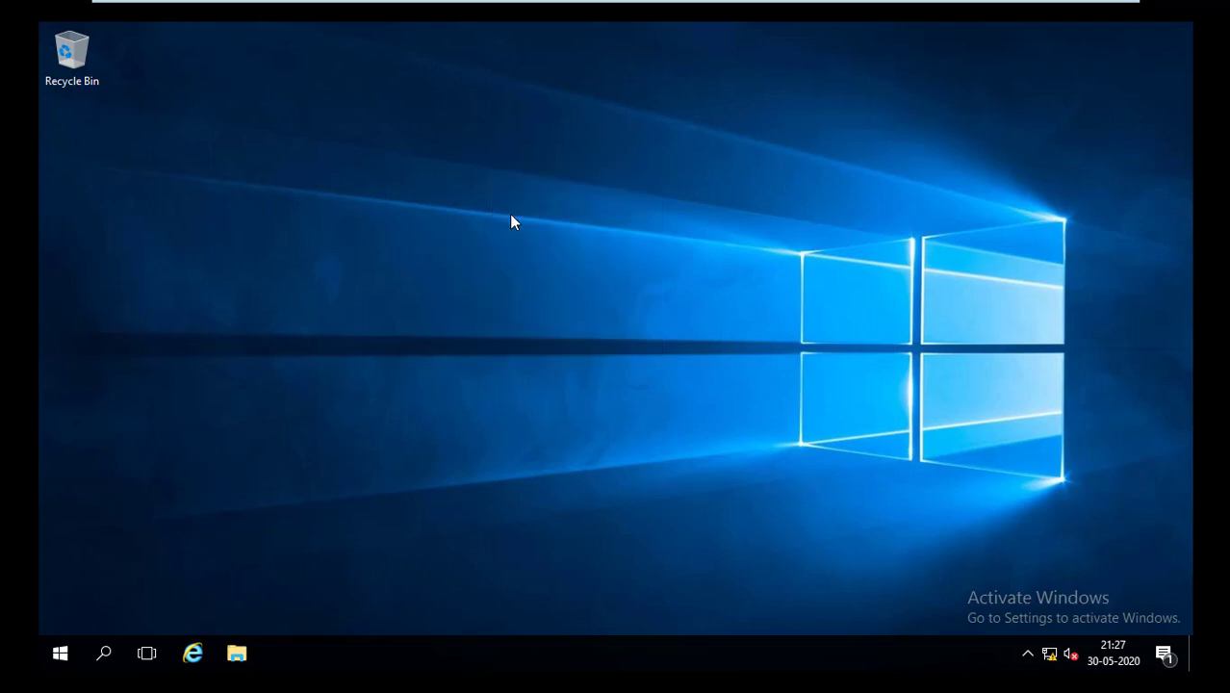
right_click(448, 204)
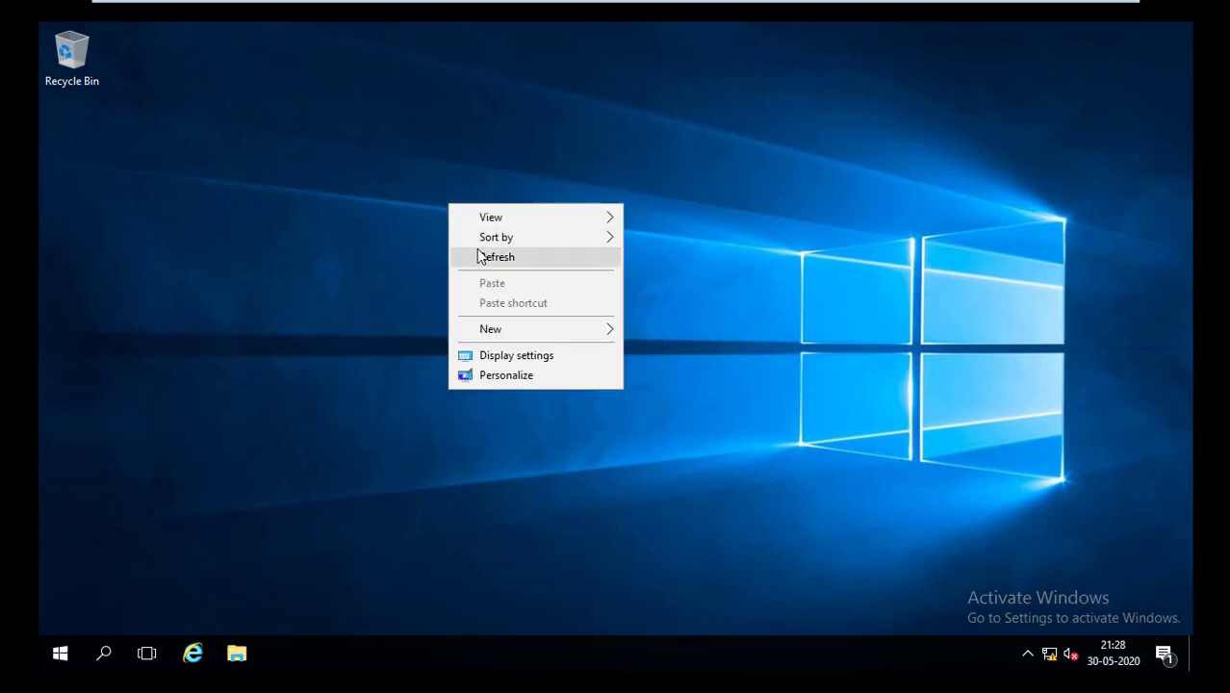
click(480, 256)
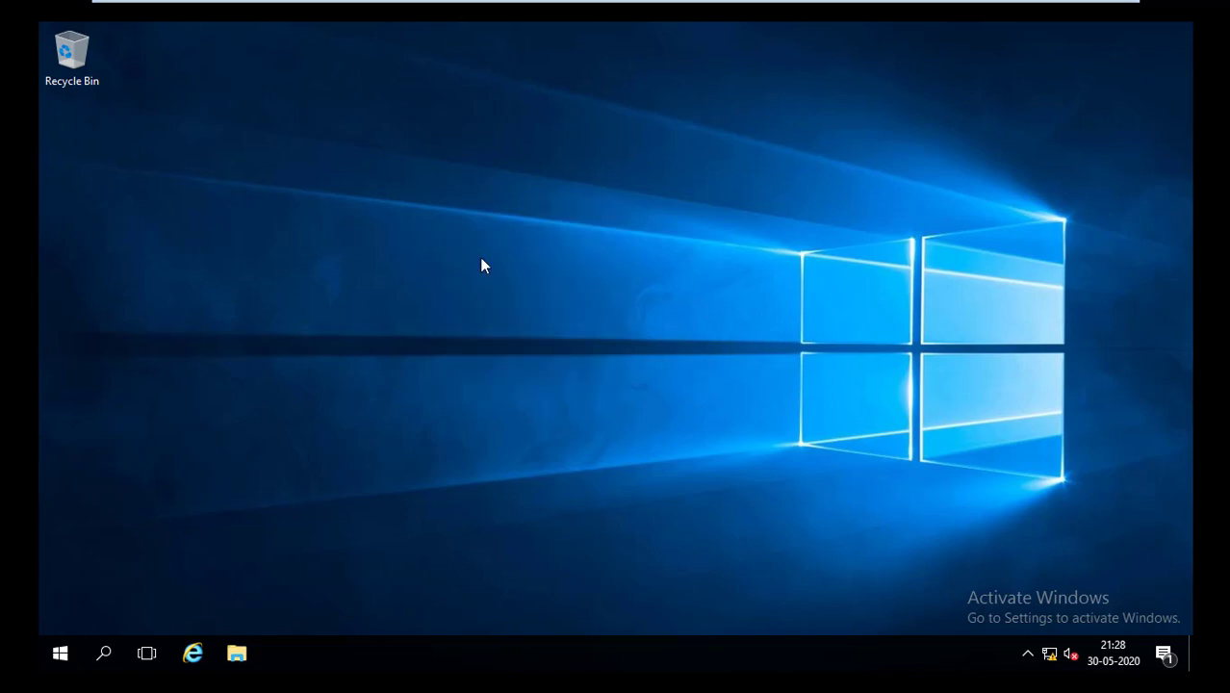
- Open Server Manager and start NIC Teaming configuration for server SER001 from the list of all servers
click(54, 652)
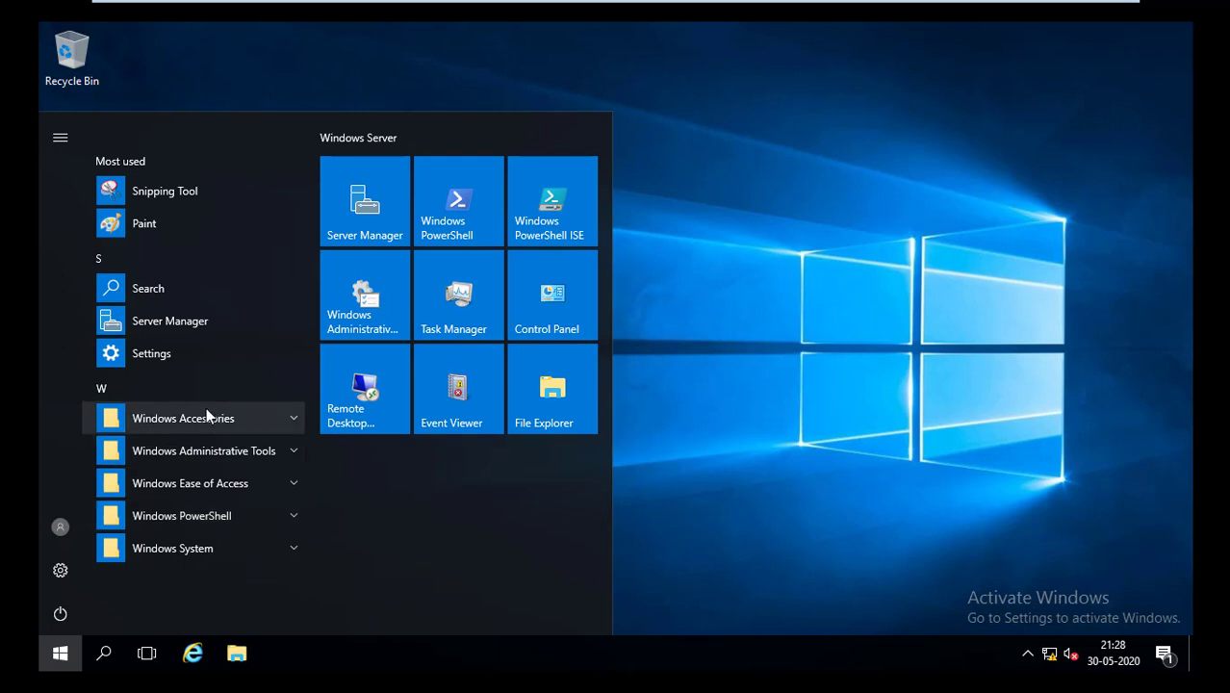
click(398, 234)
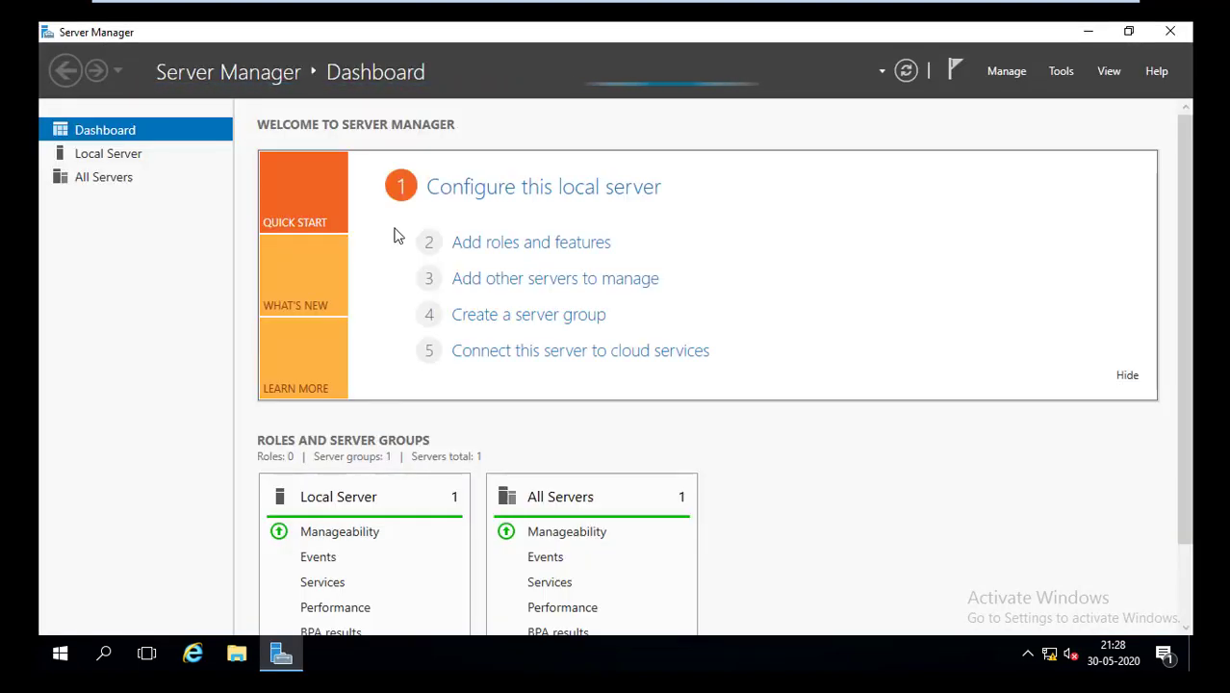
click(105, 182)
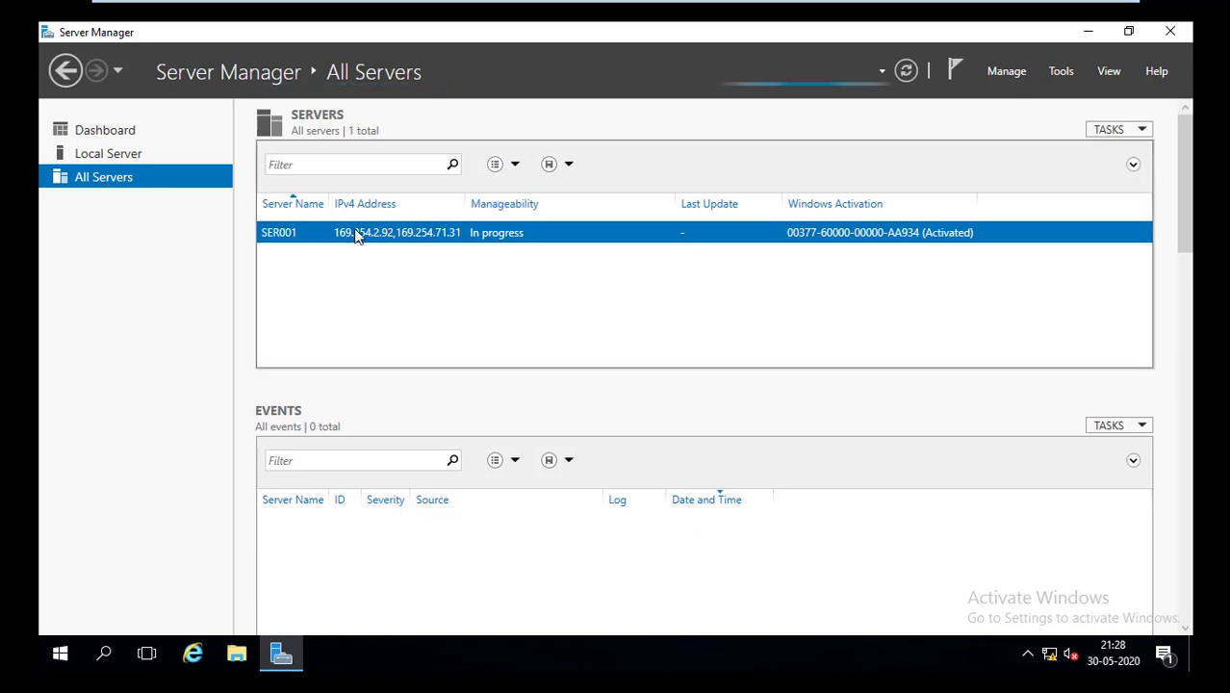
right_click(439, 236)
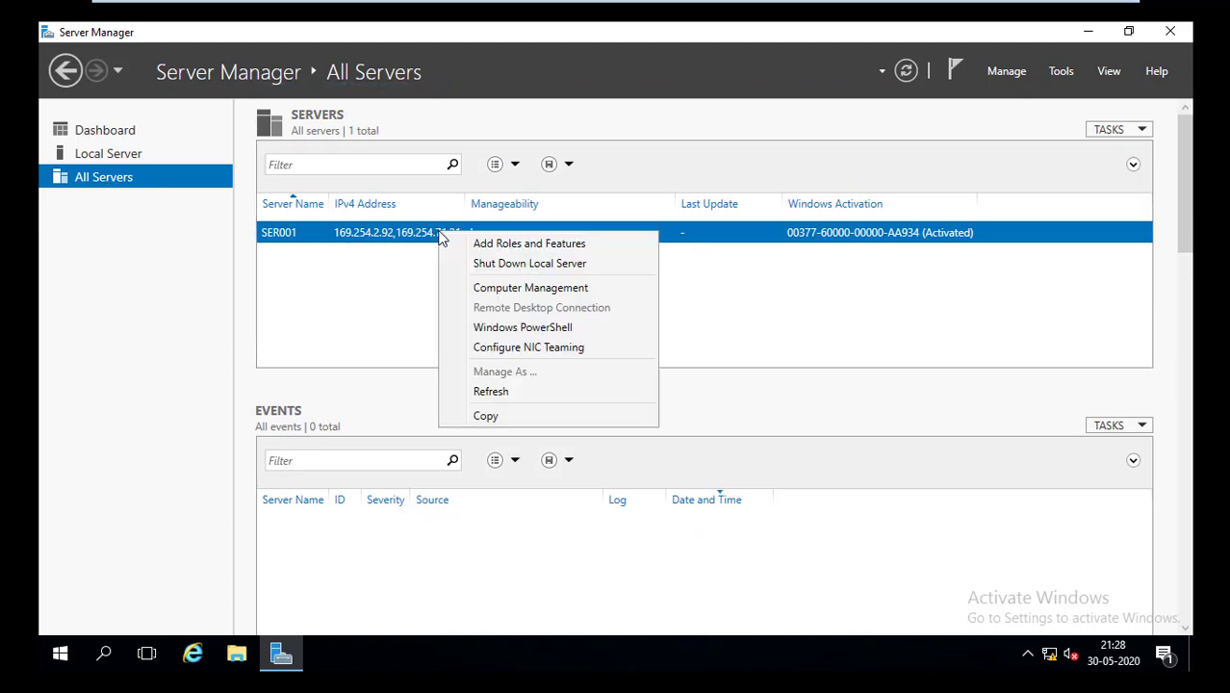
click(495, 349)
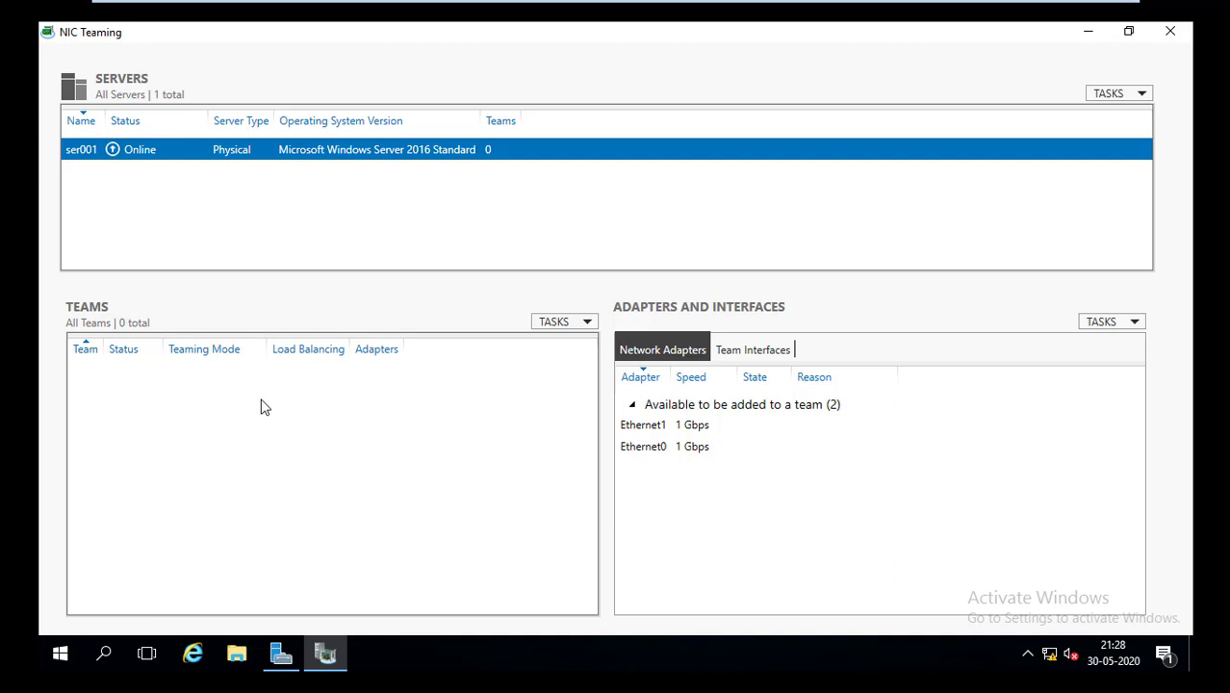
- Start a new NIC team named team1 with Ethernet0 and Ethernet1 as its member adapters
right_click(653, 452)
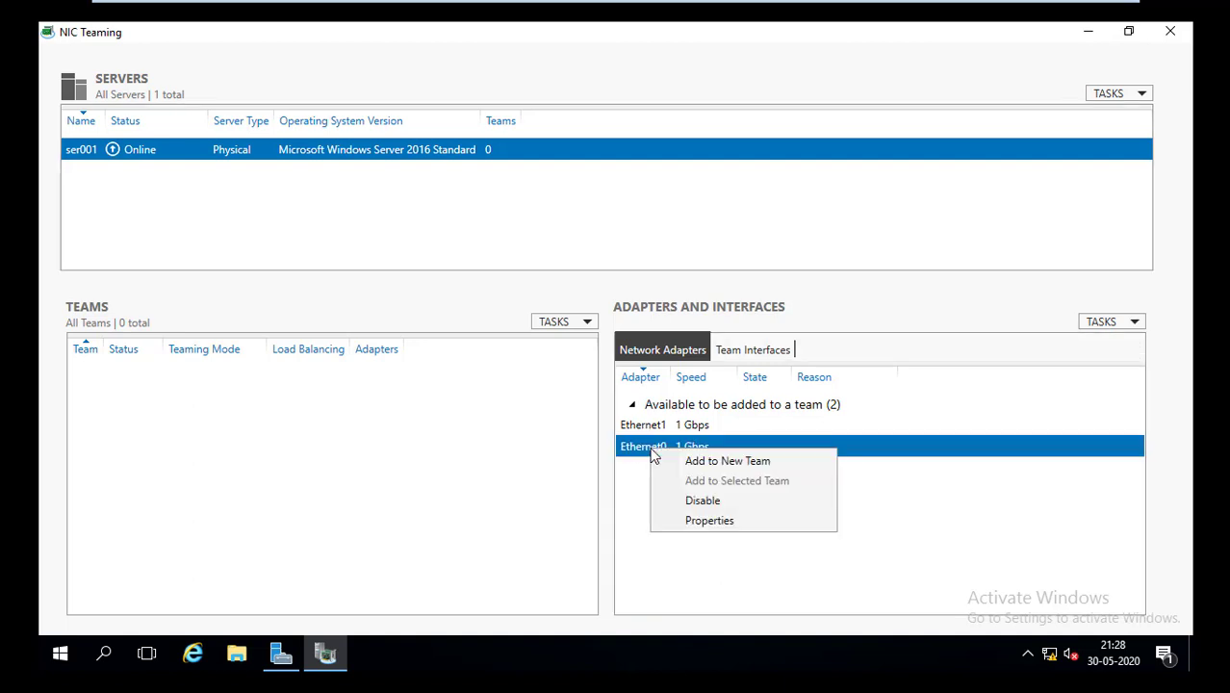
click(717, 462)
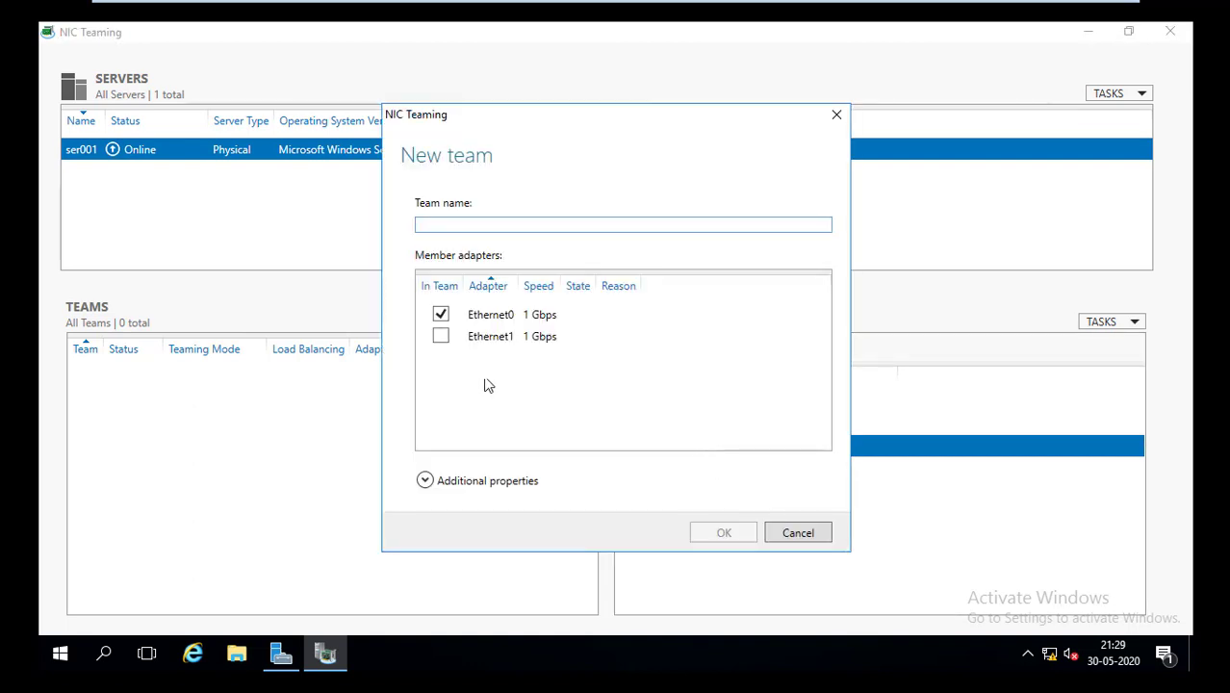
click(441, 336)
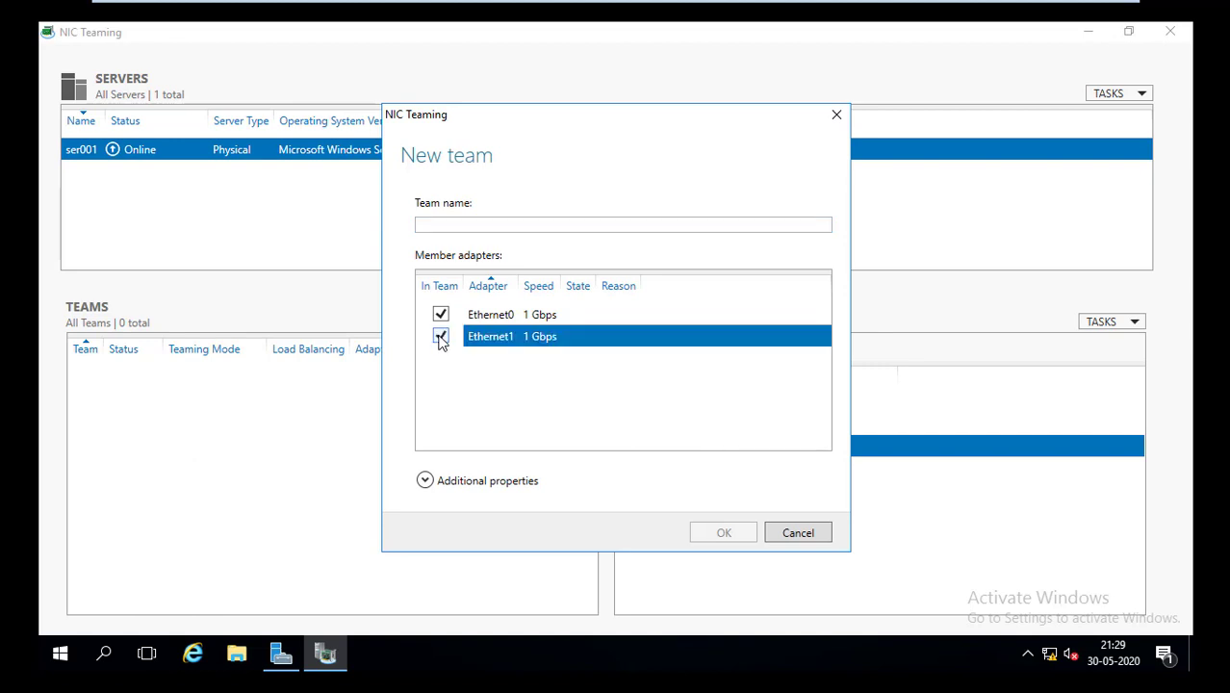
click(443, 227)
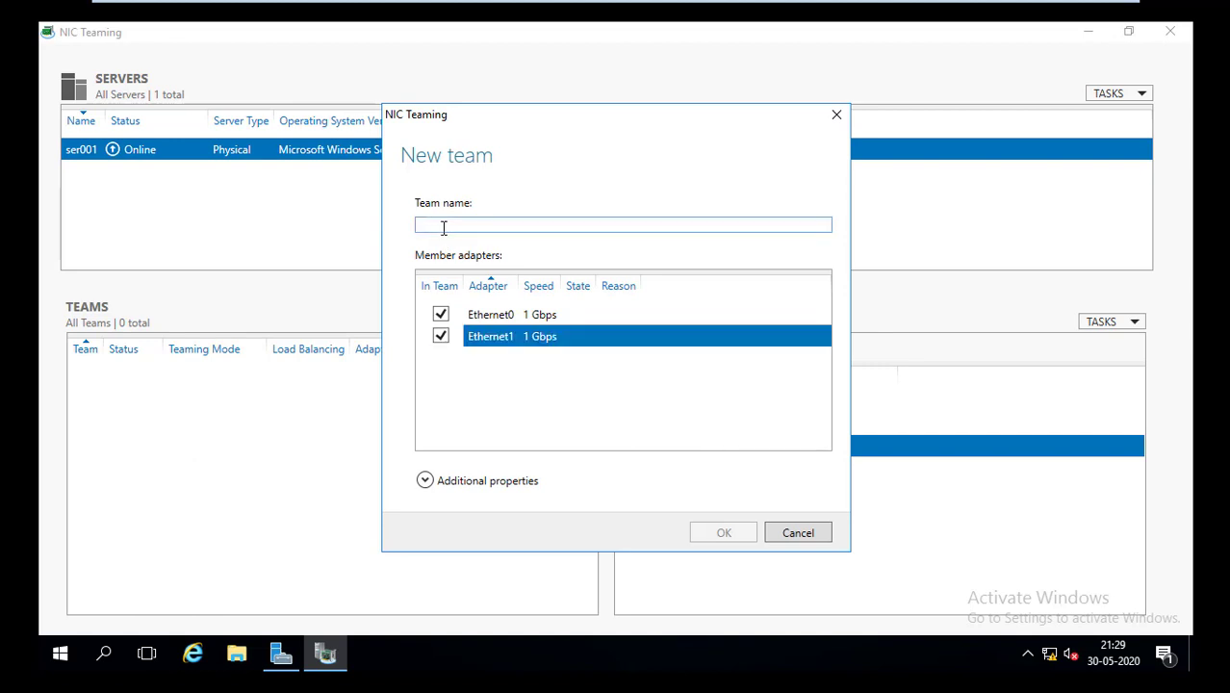
text(te)
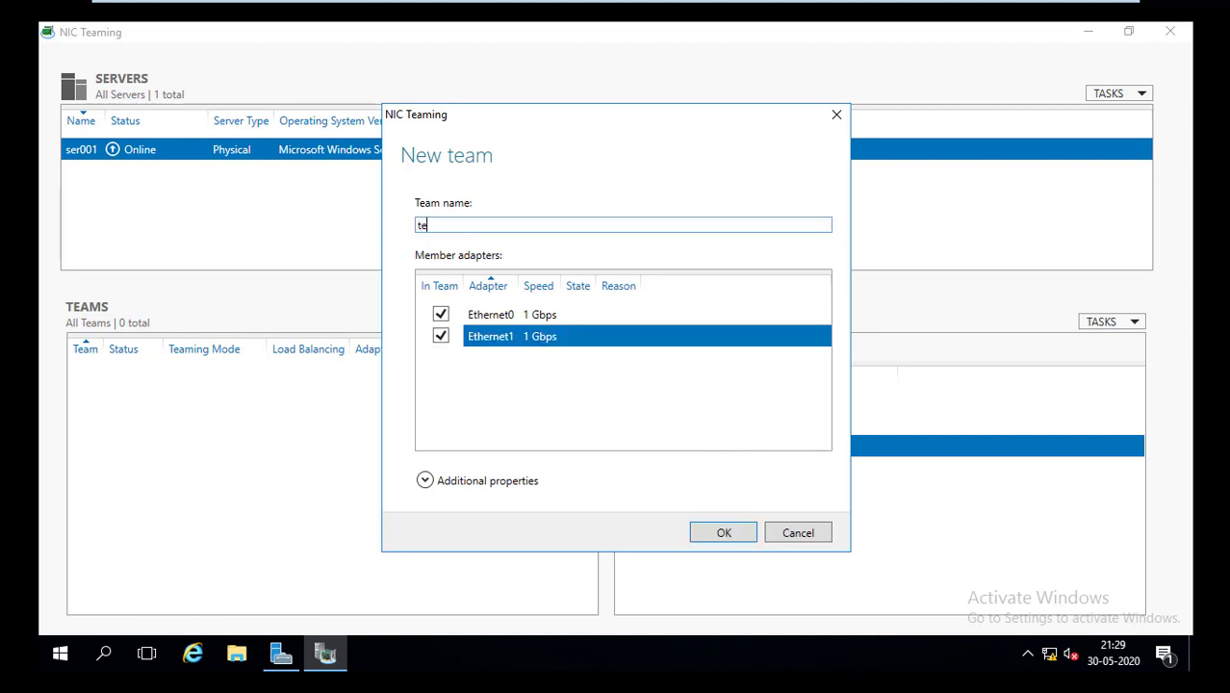
text(am1)
- Set the new team's load balancing mode to Address Hash in the additional properties and create the team
click(426, 481)
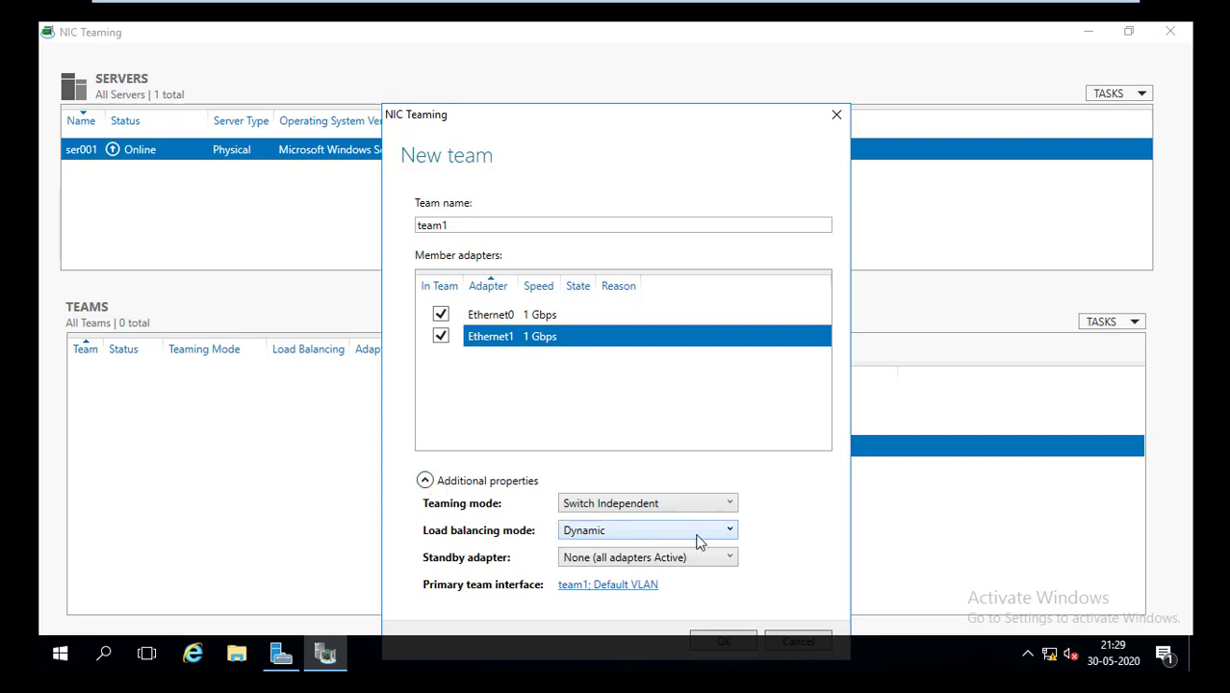
click(729, 532)
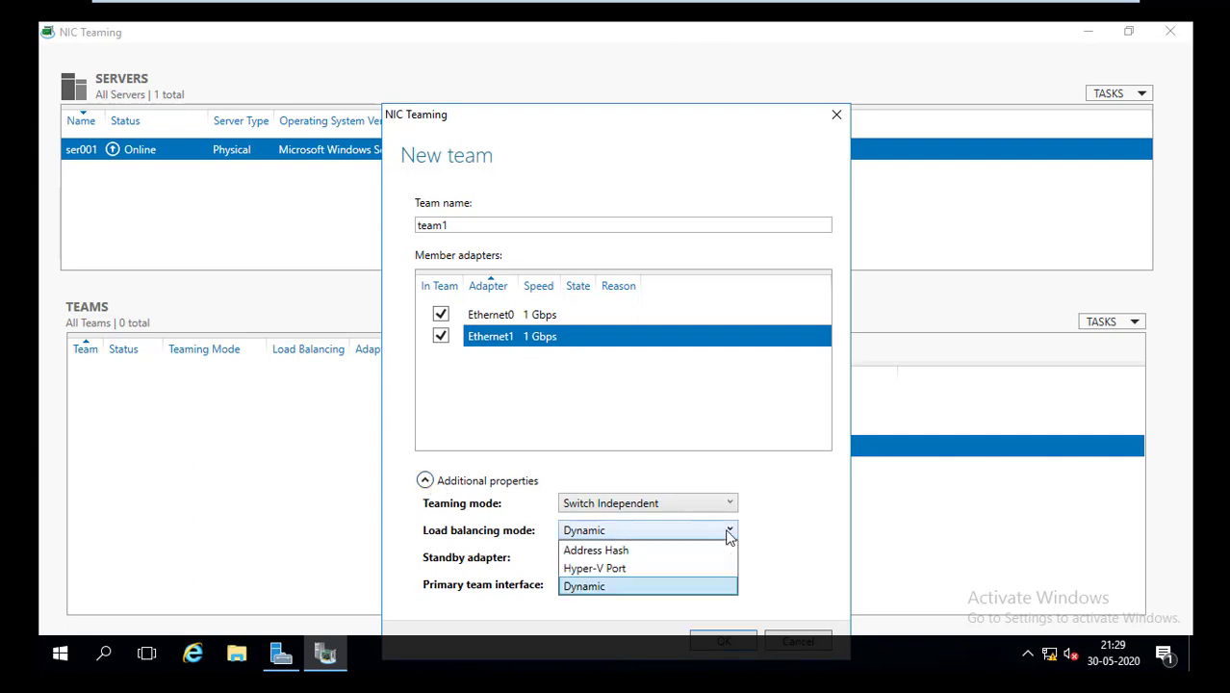
click(653, 556)
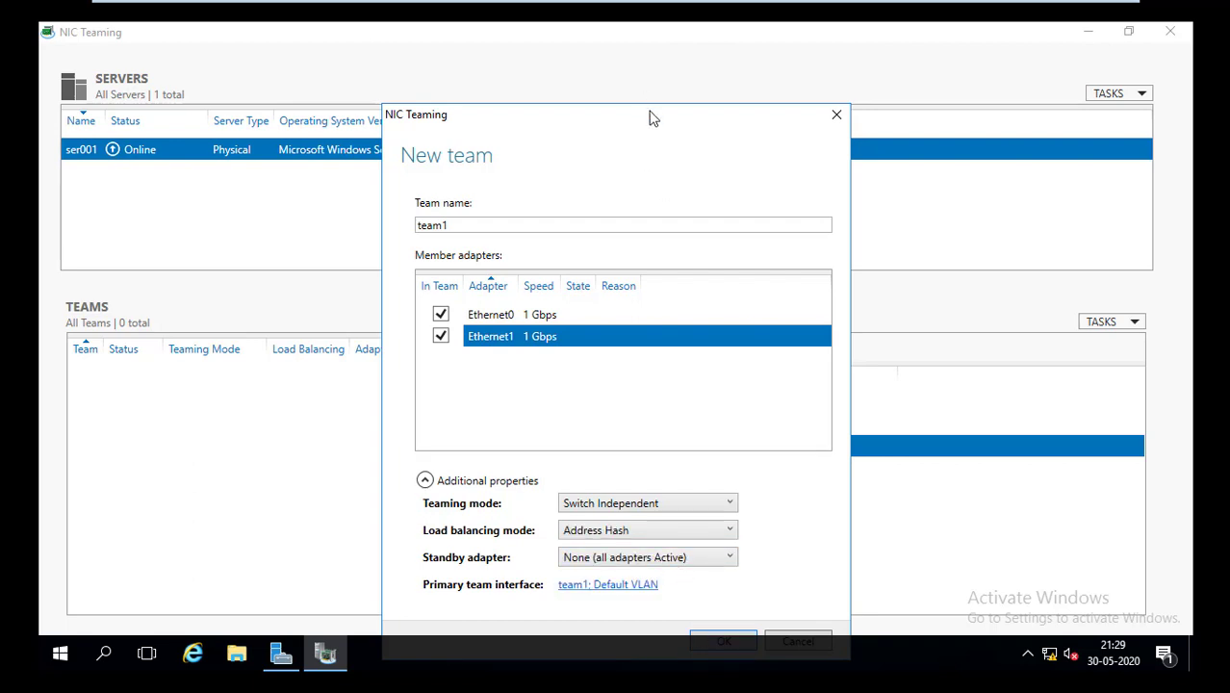
drag(650, 117, 649, 74)
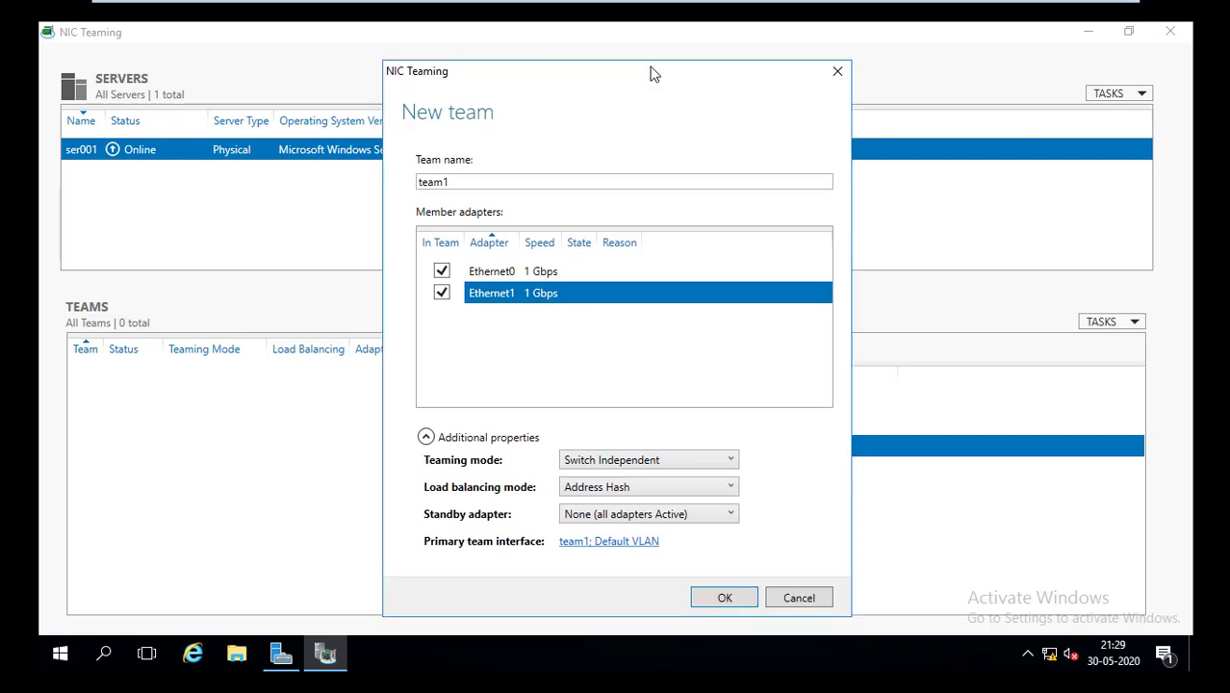
click(728, 593)
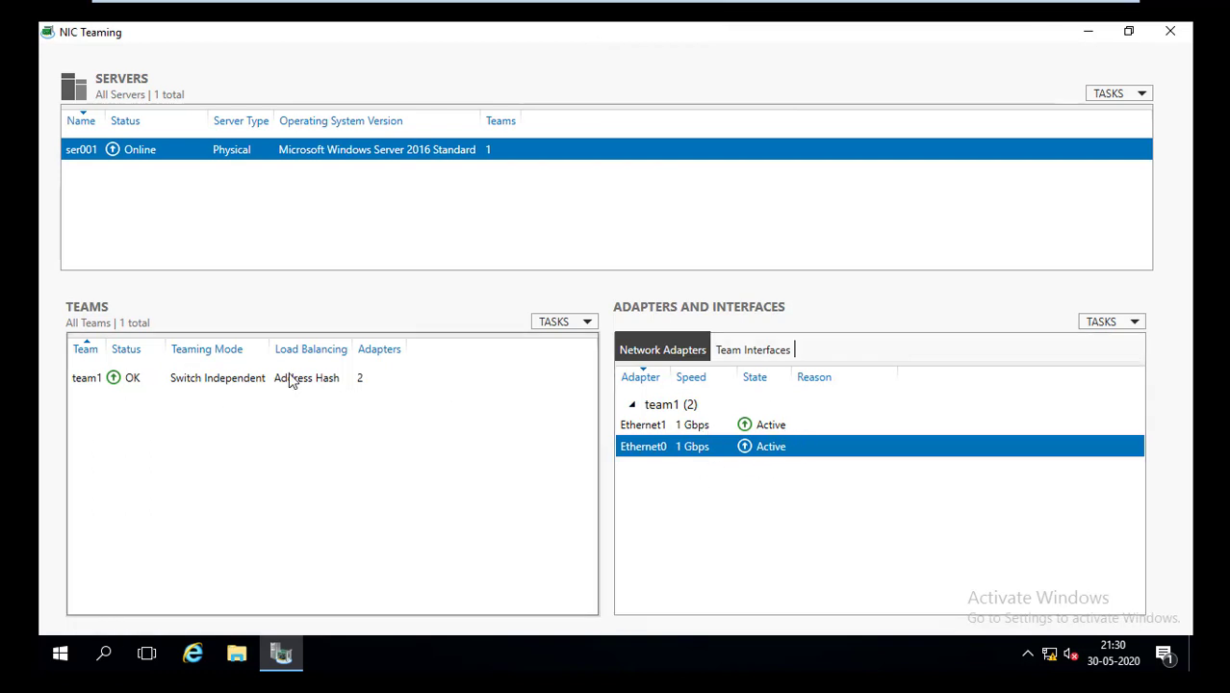
- Close NIC Teaming, refresh the desktop and open Network Connections with the ncpa.cpl command
click(1170, 32)
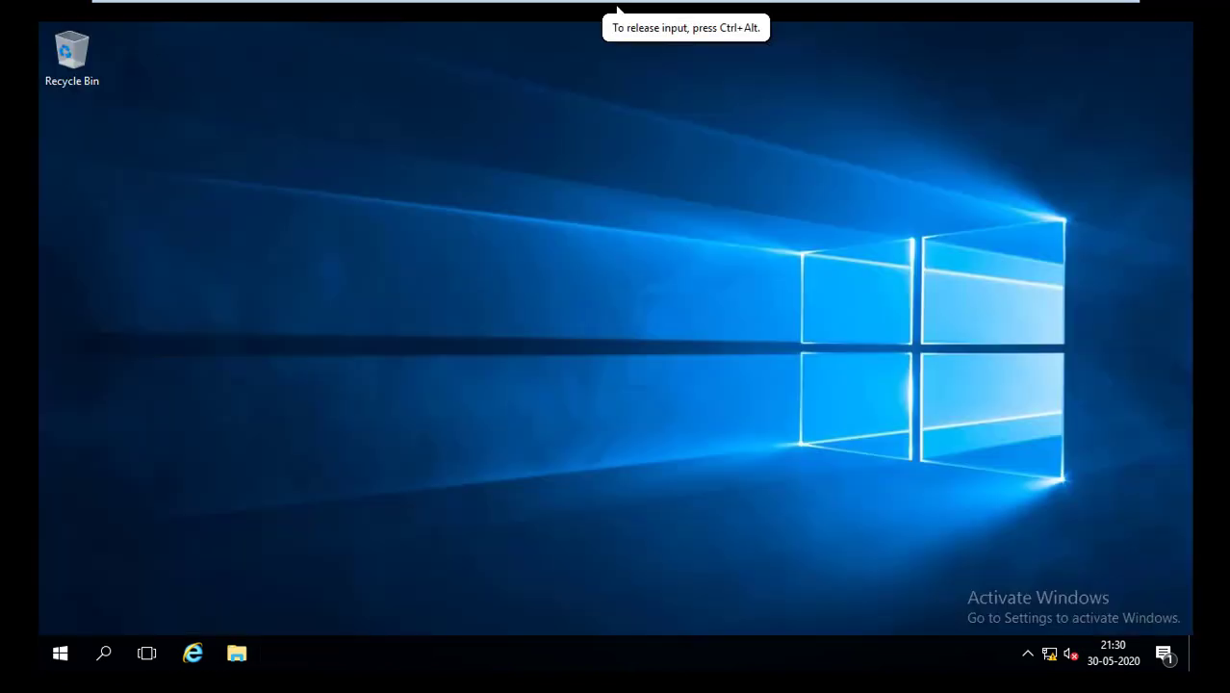
right_click(636, 221)
click(665, 276)
key(super+r)
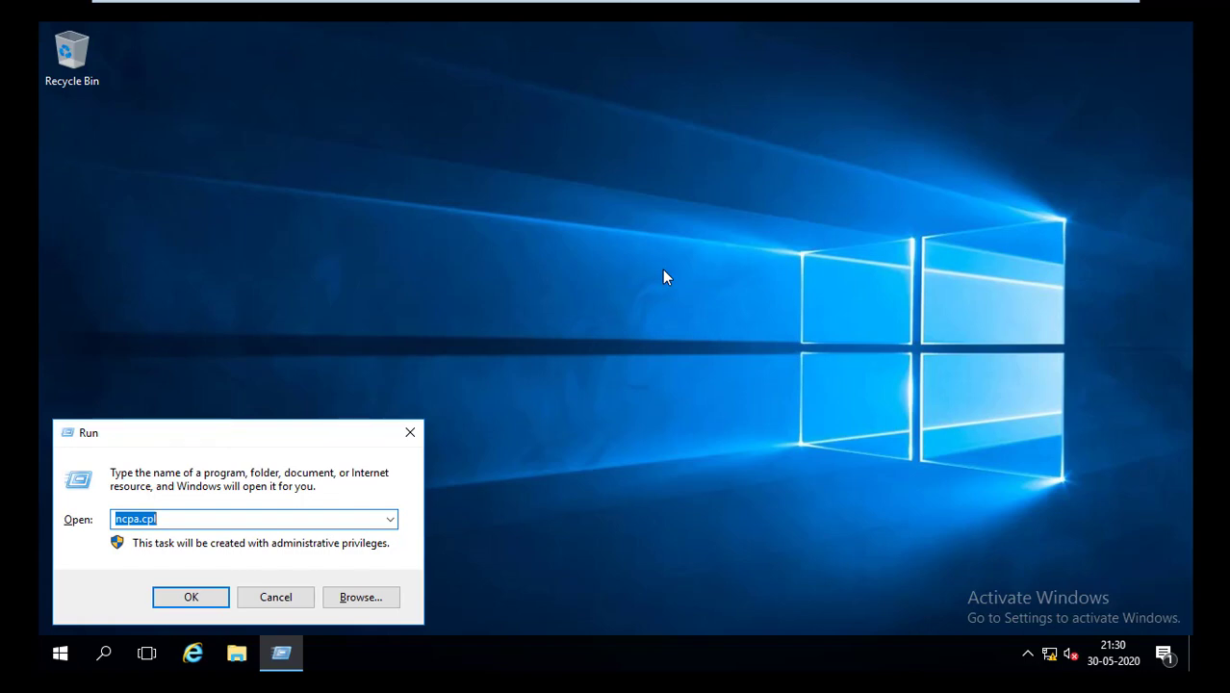
key(Return)
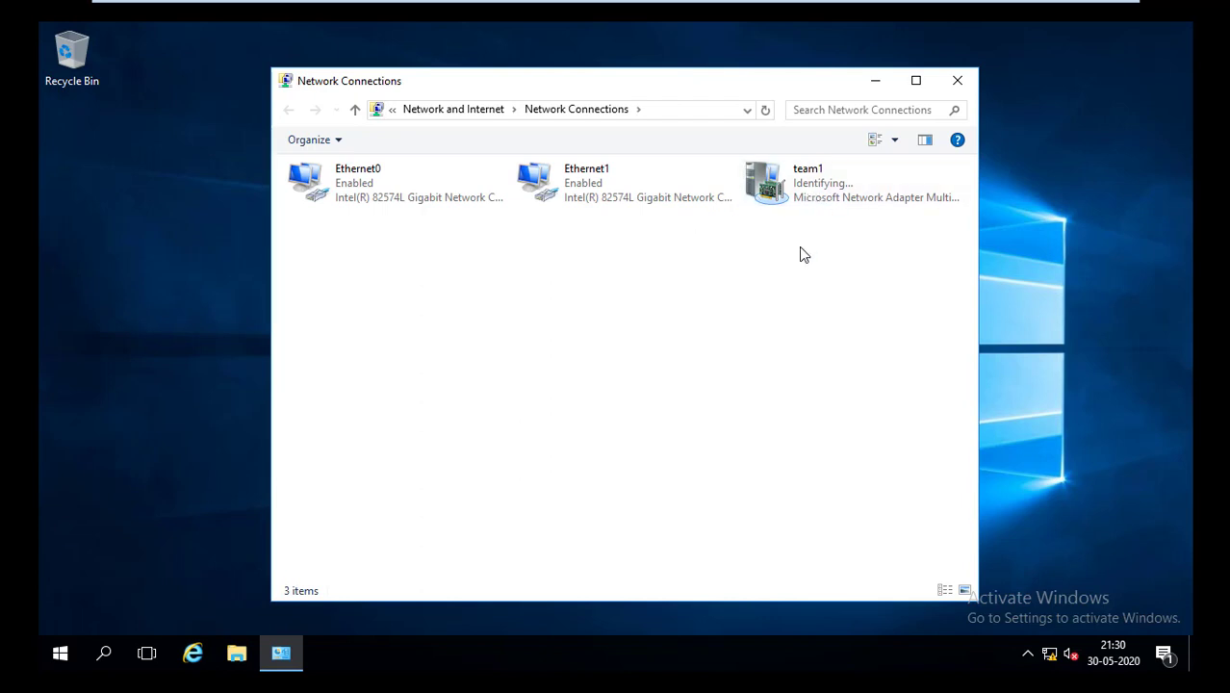
- In team1's IPv4 properties, enter the static IP address 192.168.20.2 with subnet mask 255.255.255.0
right_click(795, 189)
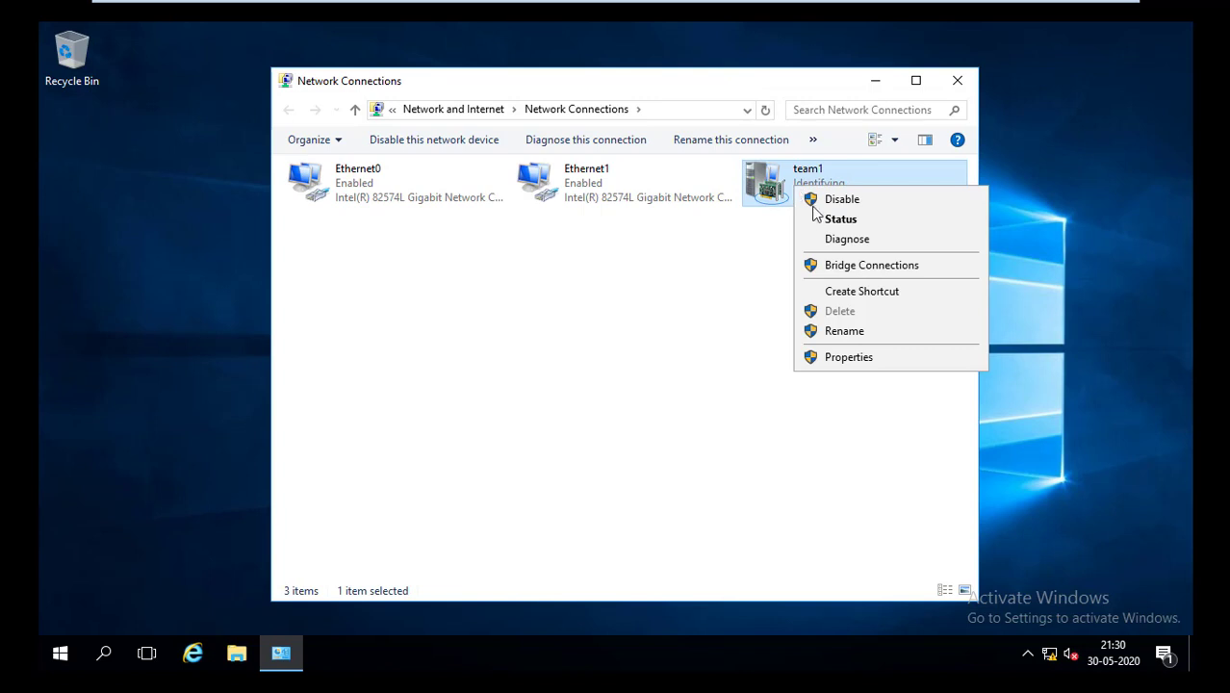
click(847, 357)
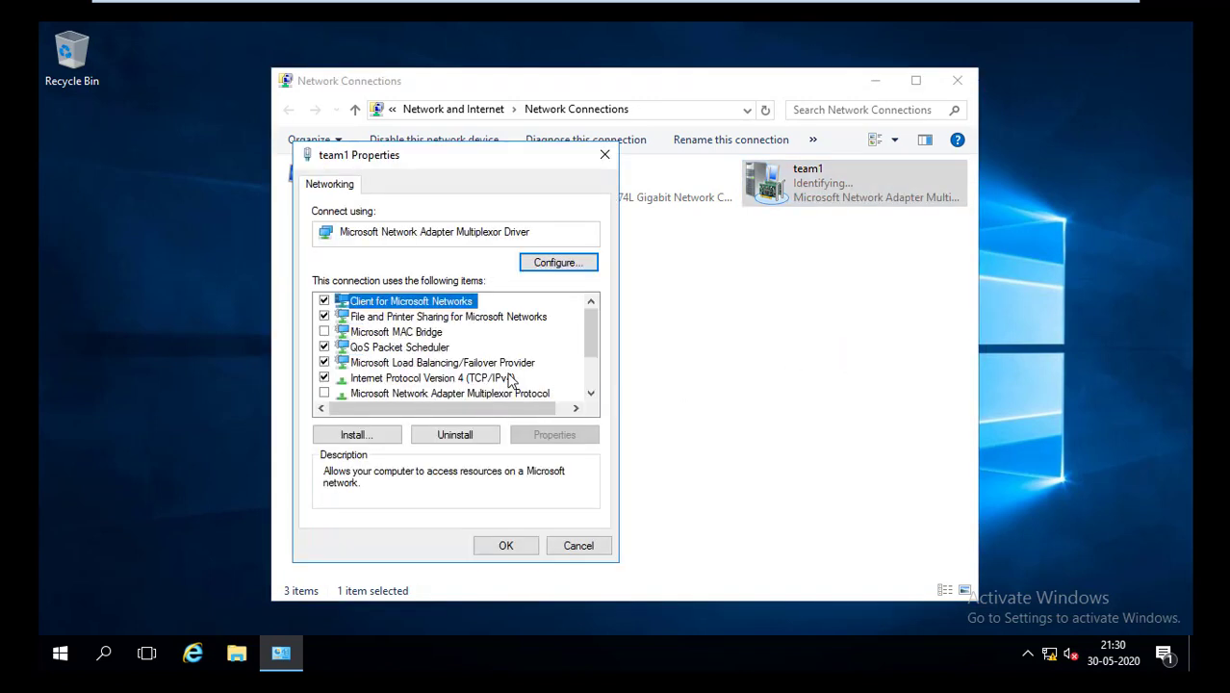
click(510, 378)
click(541, 435)
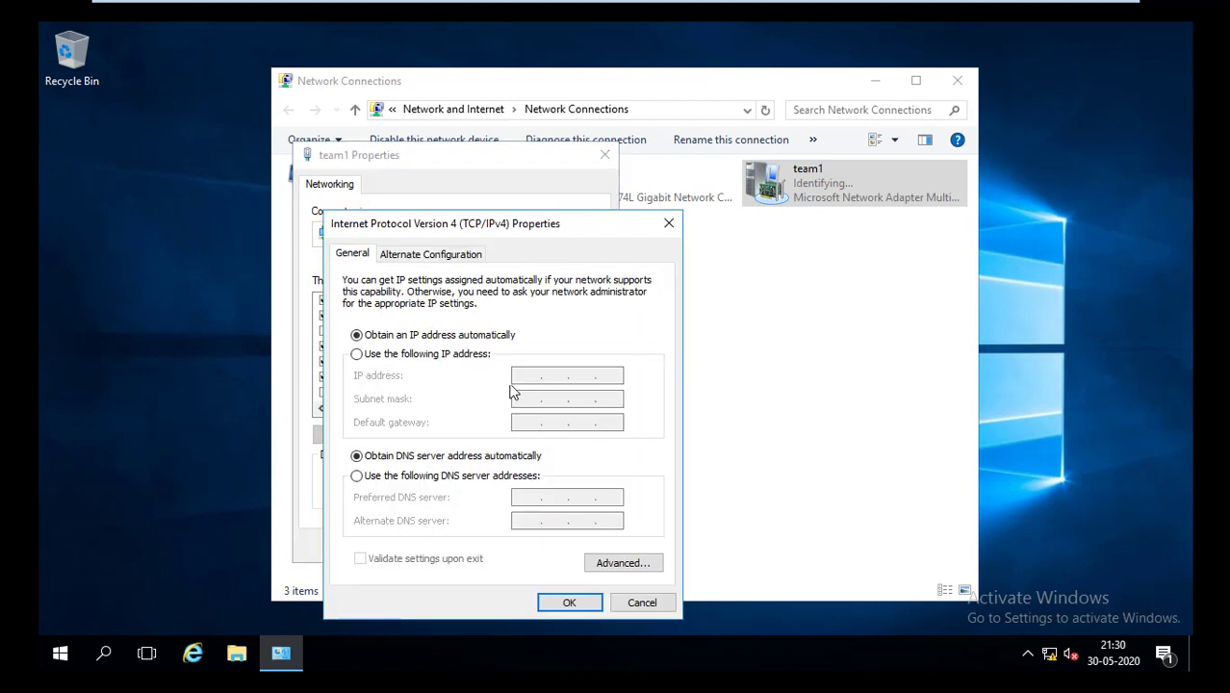
click(481, 355)
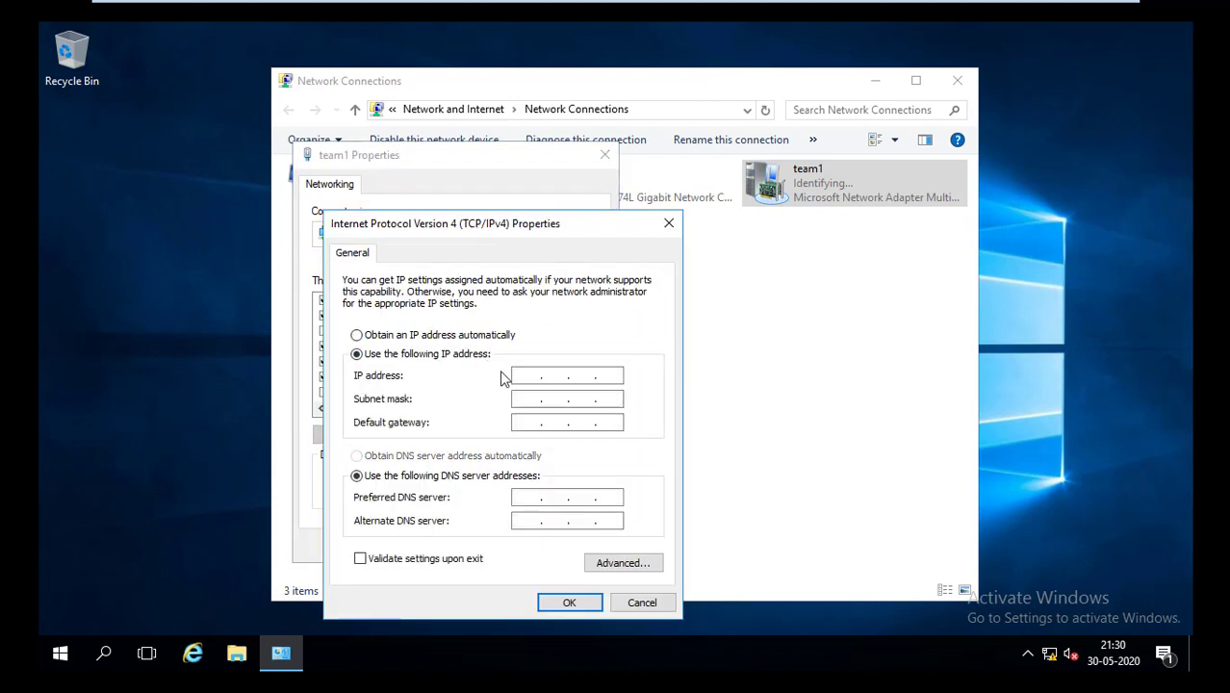
click(518, 376)
text(192 . 168 . 20 . 1)
key(BackSpace)
text(2)
key(Tab)
key(Tab)
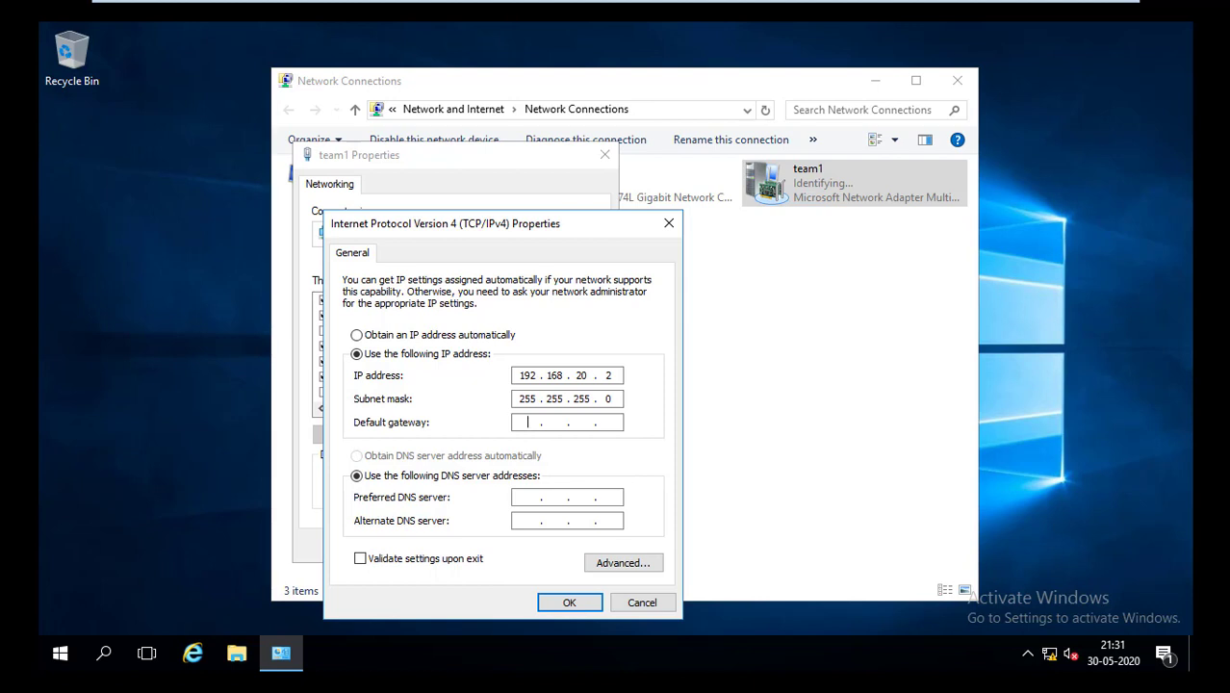
- Leave the default gateway empty, set the preferred DNS server to 192.168.20.2 and apply team1's connection properties
key(Tab)
key(Tab)
text(192 . 168 . 20 . 1)
key(BackSpace)
text(2)
click(565, 603)
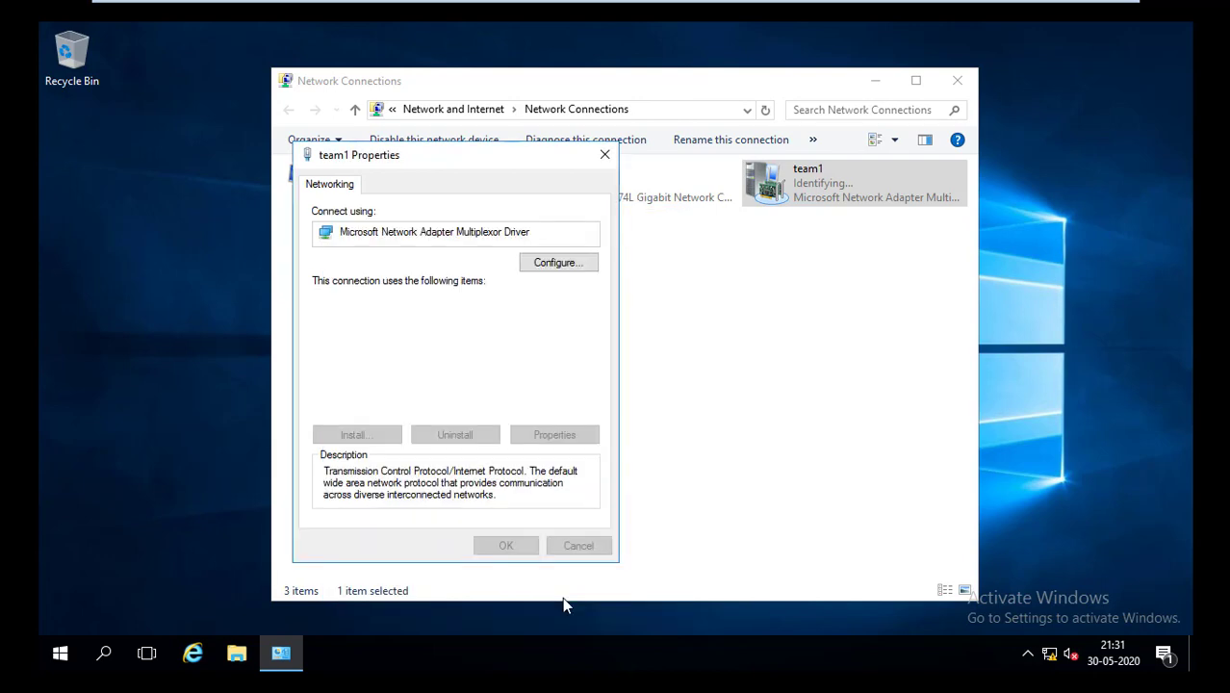
click(508, 545)
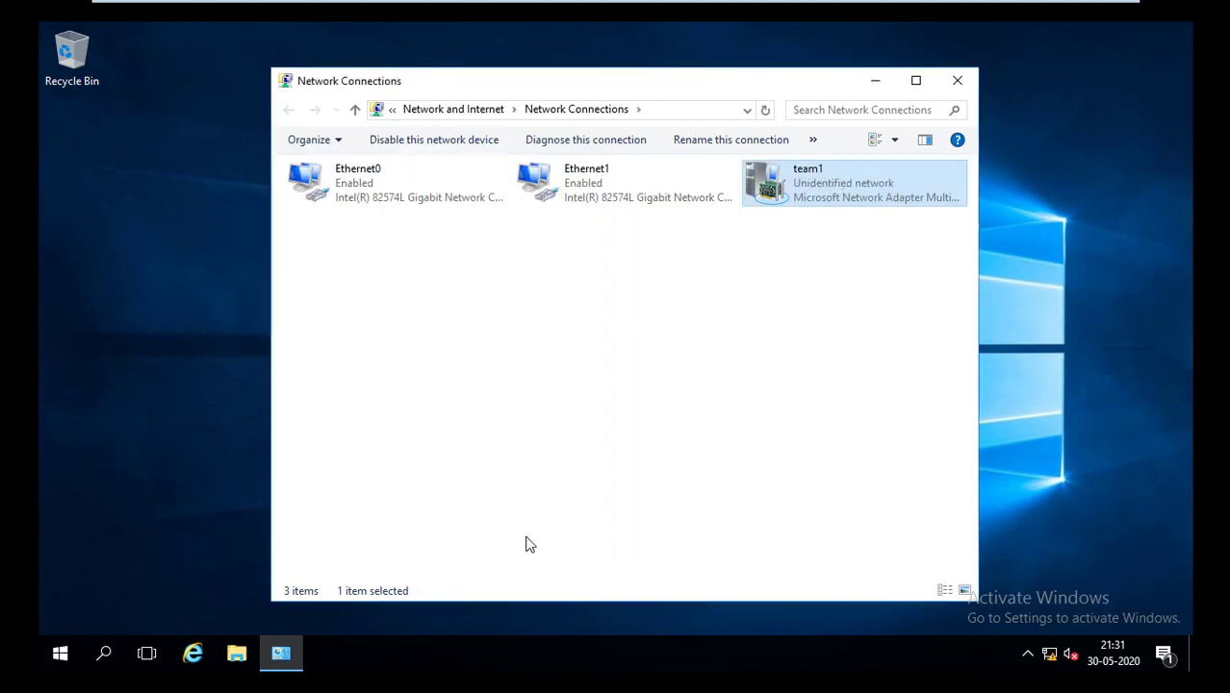
- Switch to the other running virtual machine and start a continuous ping to 192.168.20.2 with the -t option
mouse_move(633, 5)
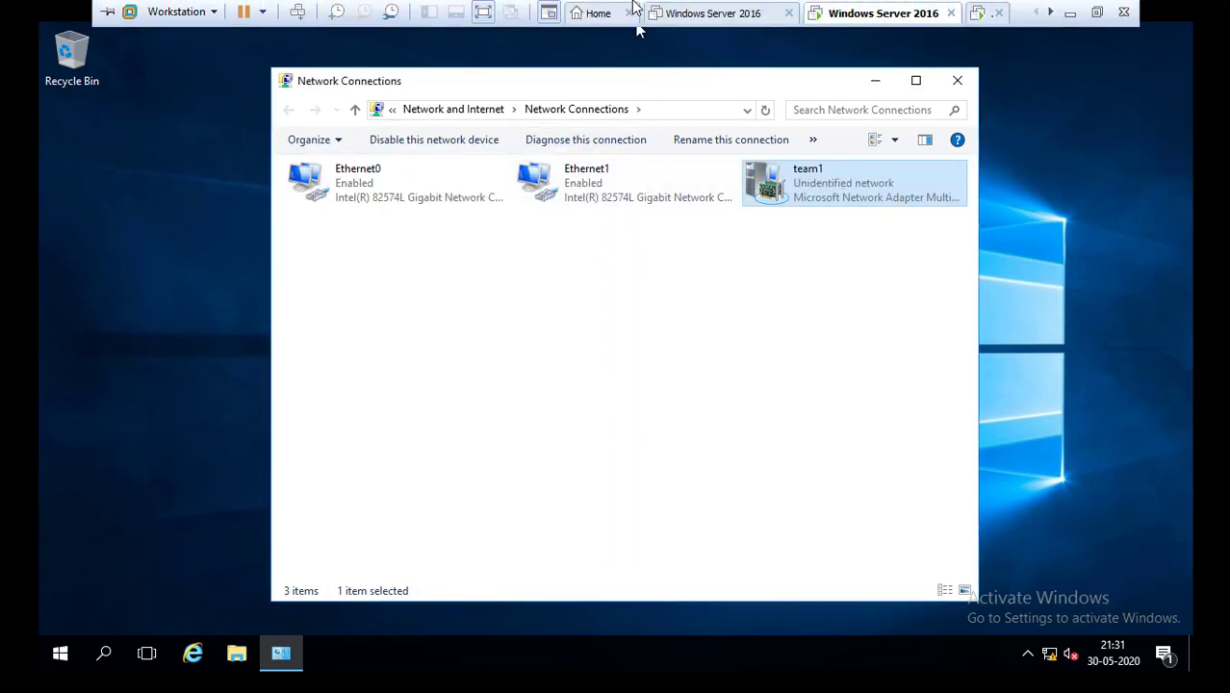
click(979, 13)
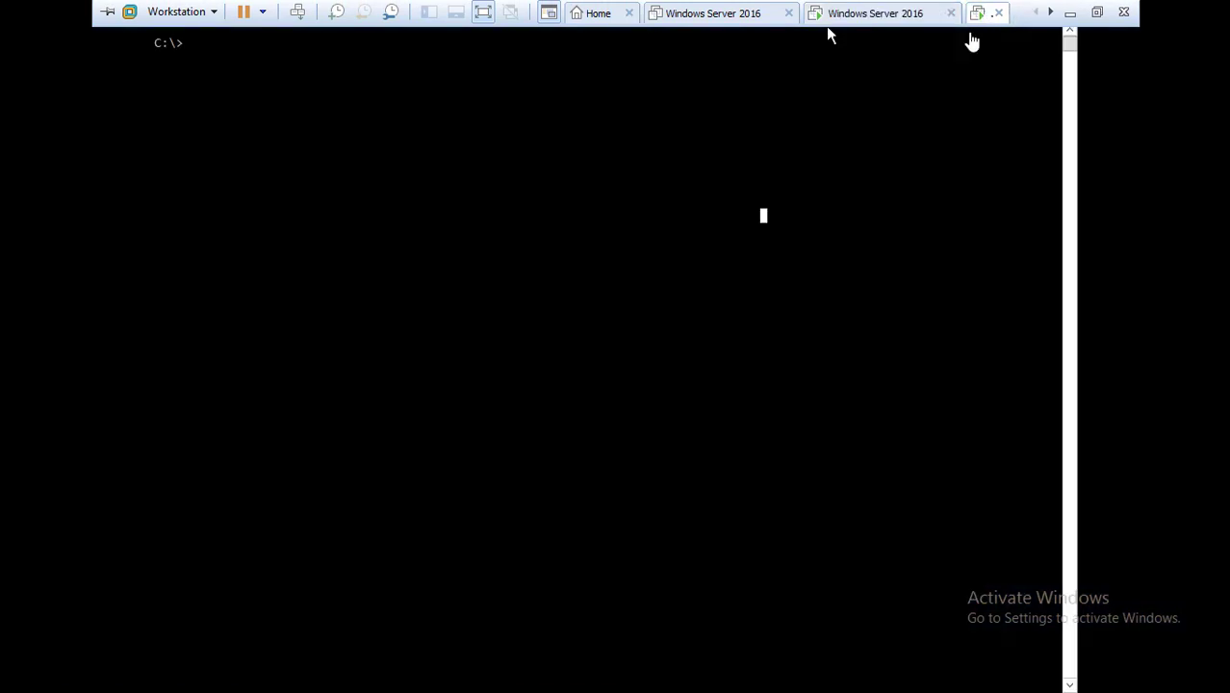
click(456, 260)
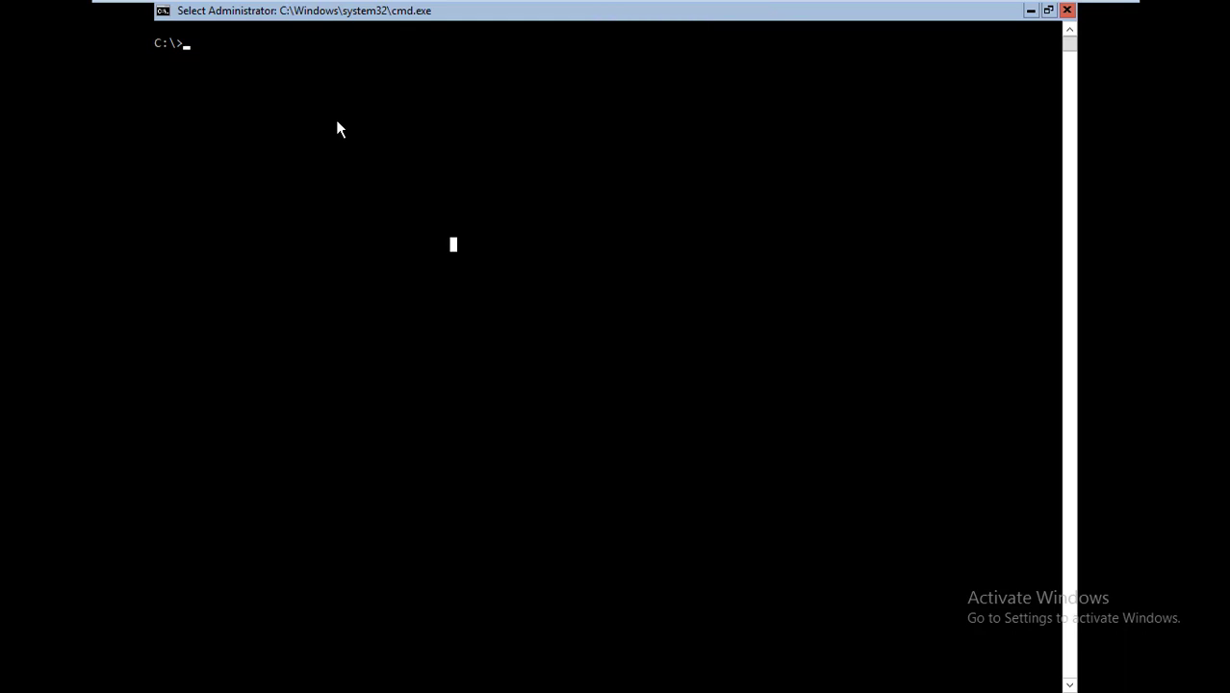
text(ping)
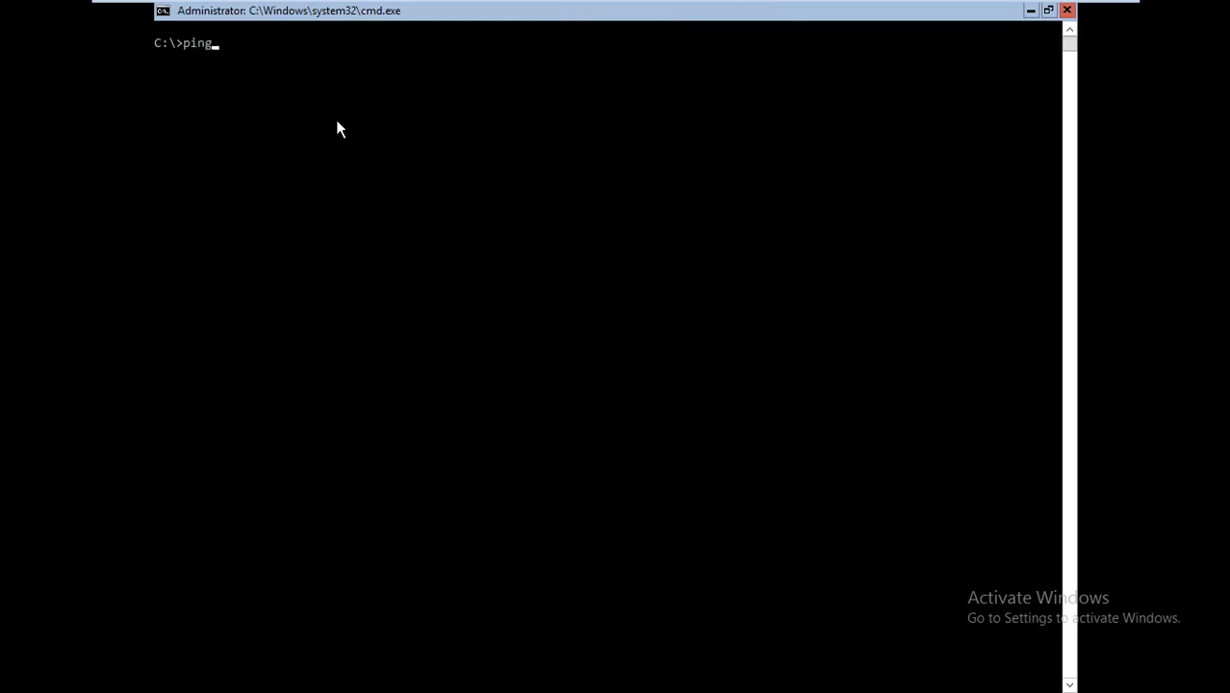
text( 192.168.20.2 -t)
key(Return)
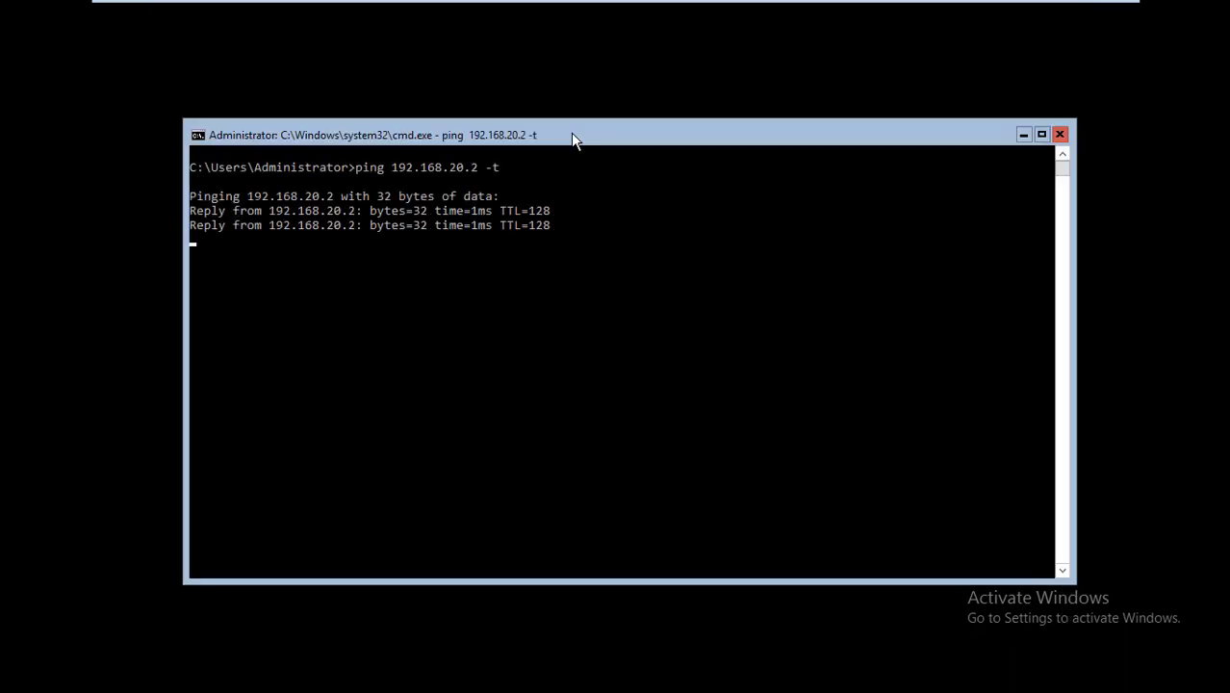
- Return to the running Windows Server 2016 virtual machine, refresh the desktop and open Network Connections with the ncpa.cpl command
mouse_move(717, 8)
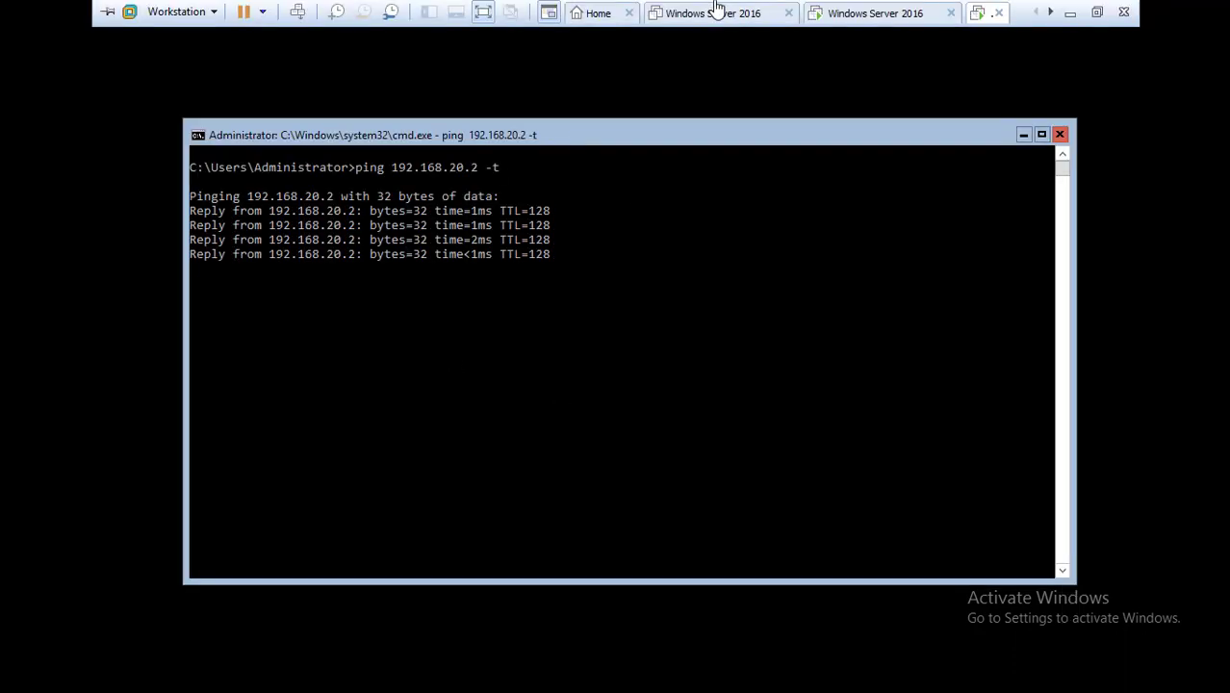
click(842, 15)
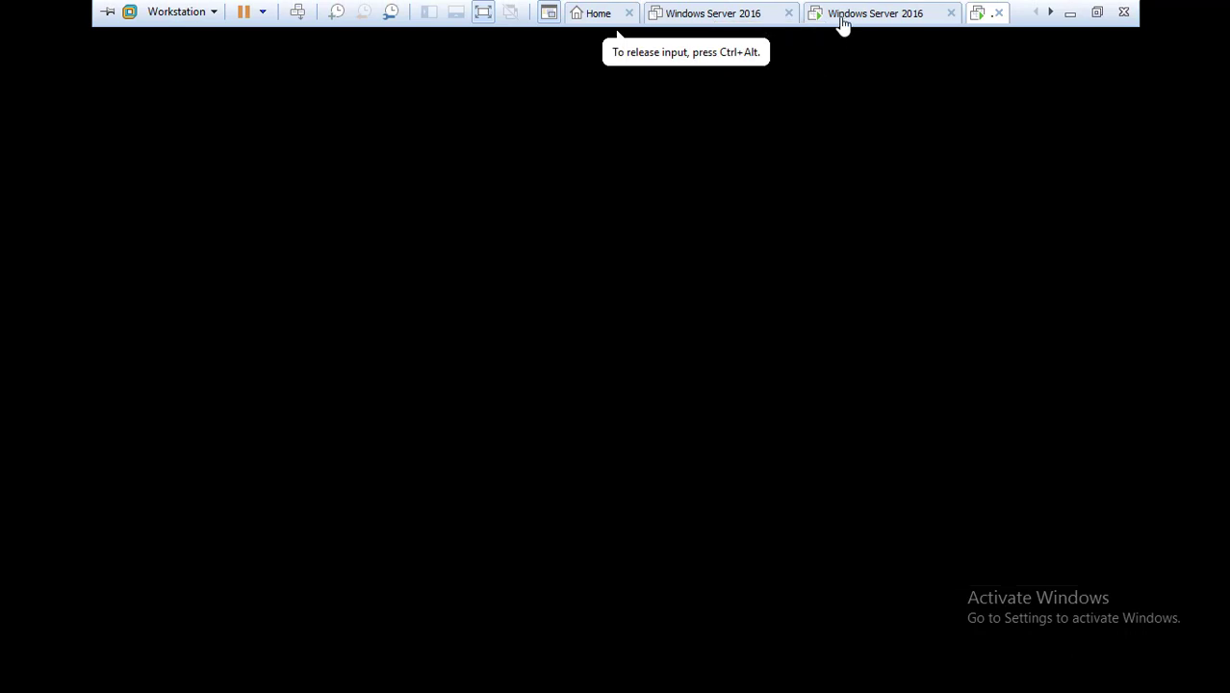
right_click(437, 192)
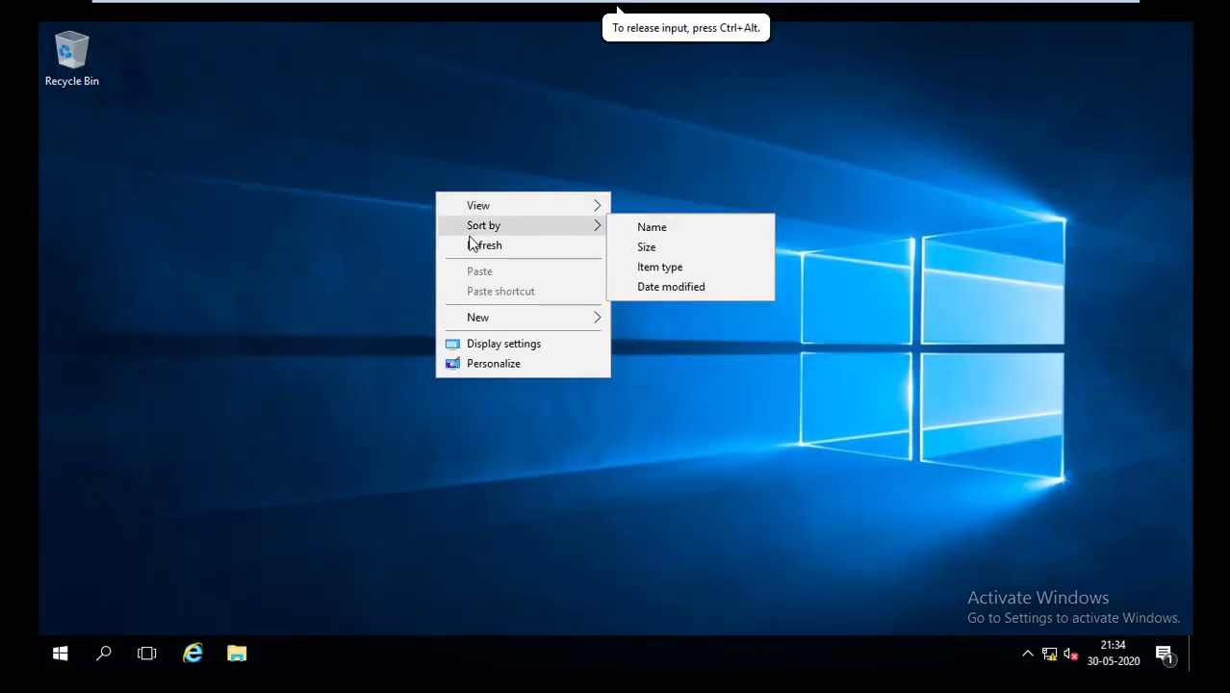
click(471, 245)
key(super+r)
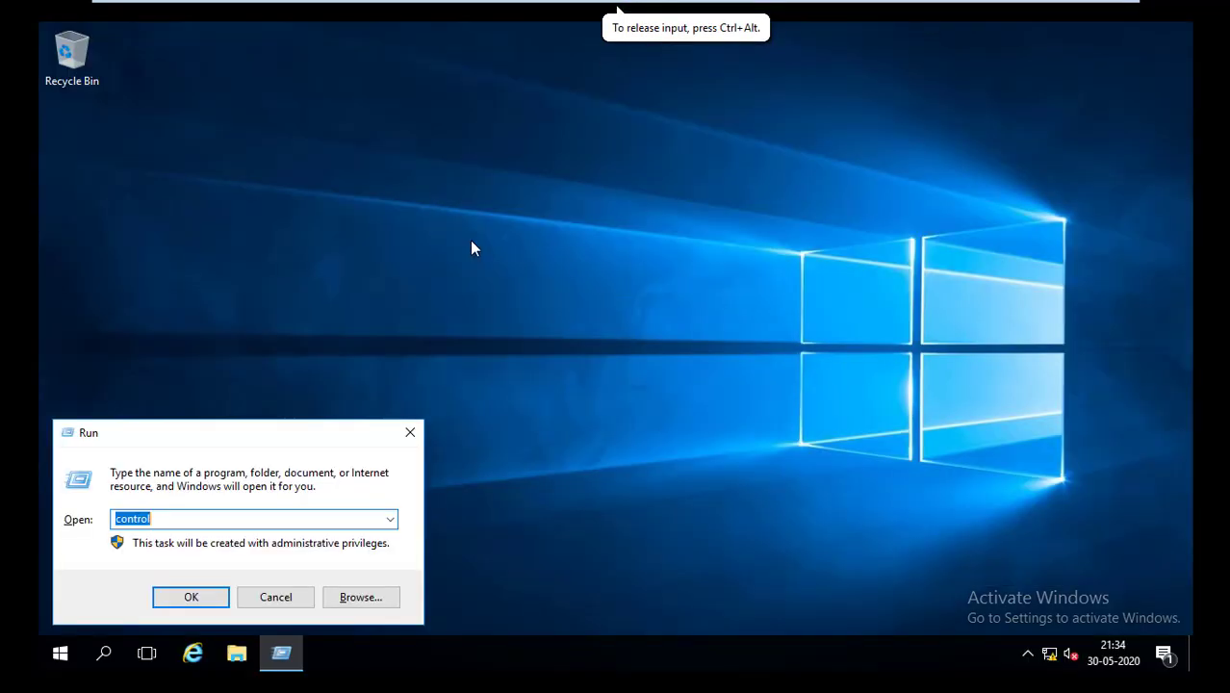
text(nc)
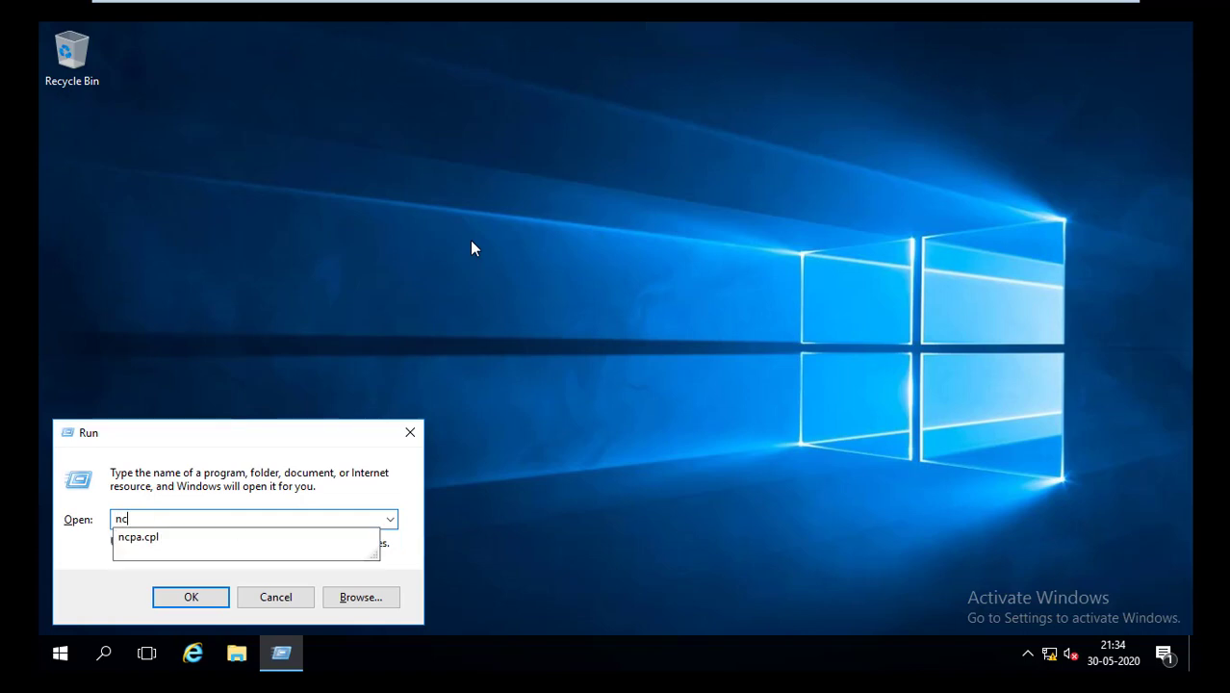
key(Down)
key(Return)
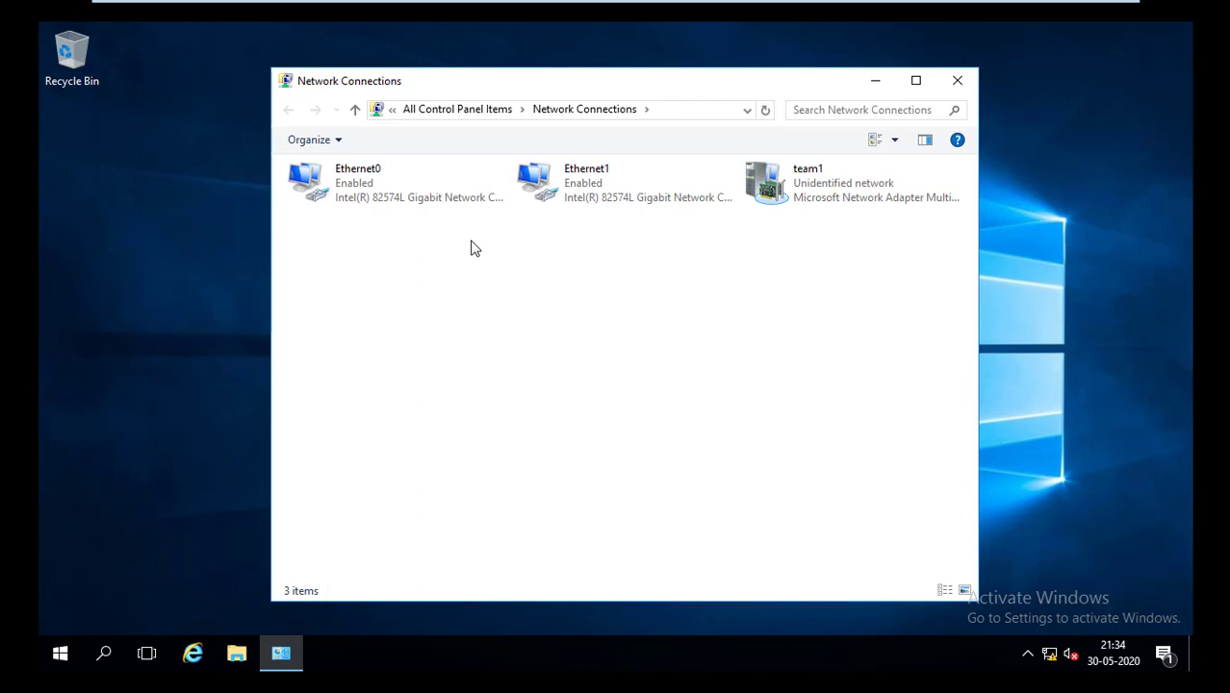
- Disable the Ethernet0 adapter and switch back to the pinging virtual machine to check the replies from 192.168.20.2
right_click(341, 184)
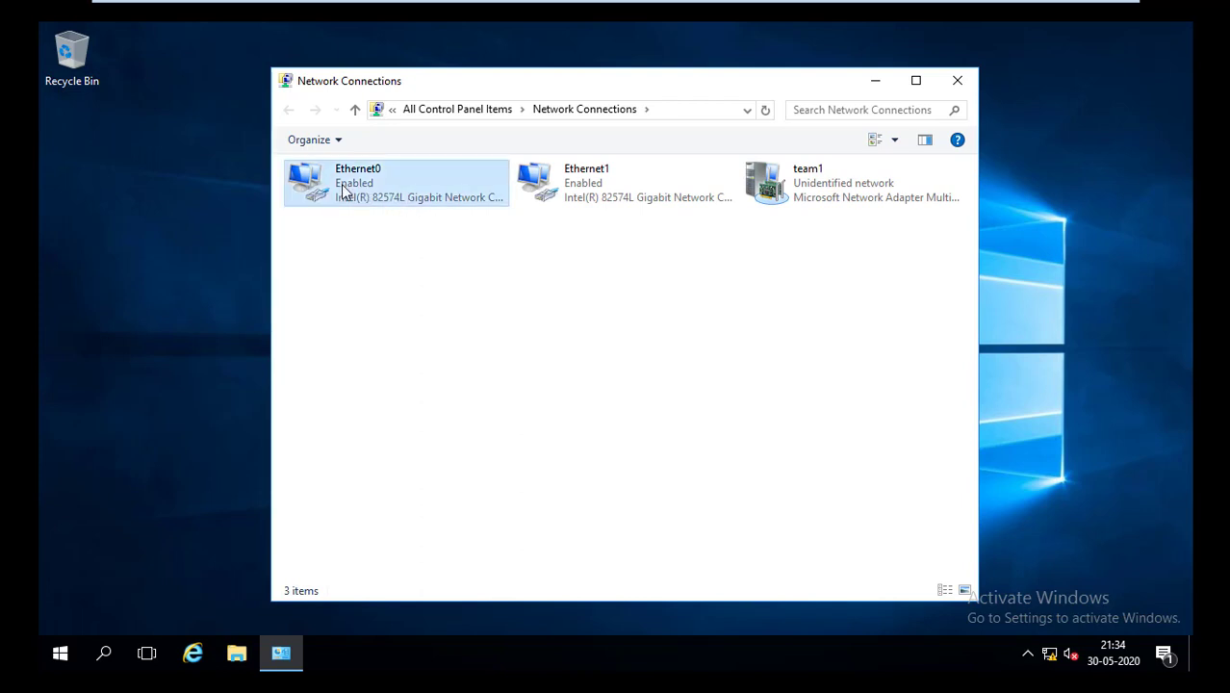
click(390, 198)
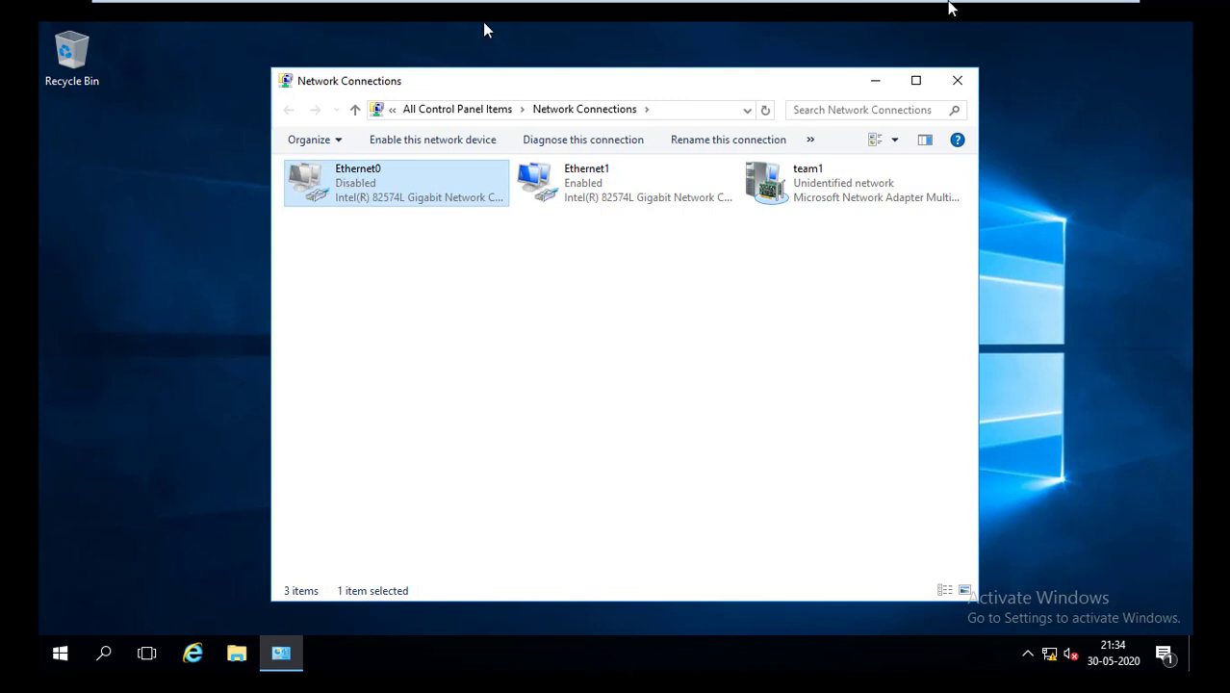
mouse_move(948, 8)
click(841, 19)
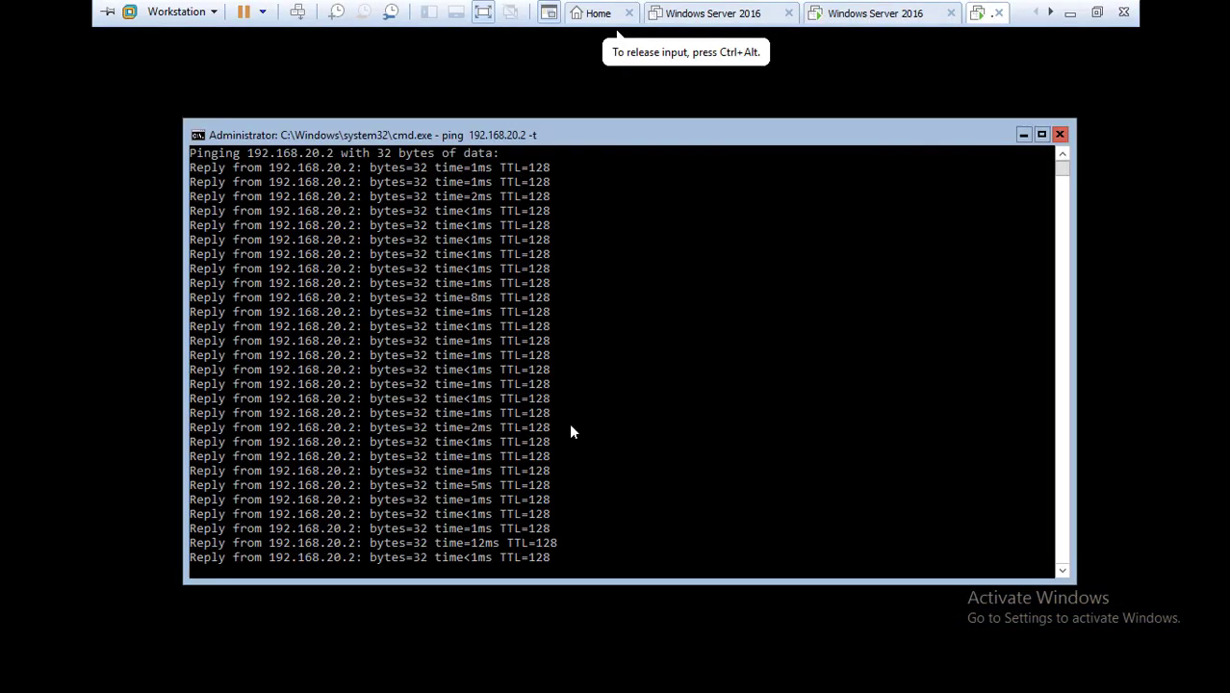